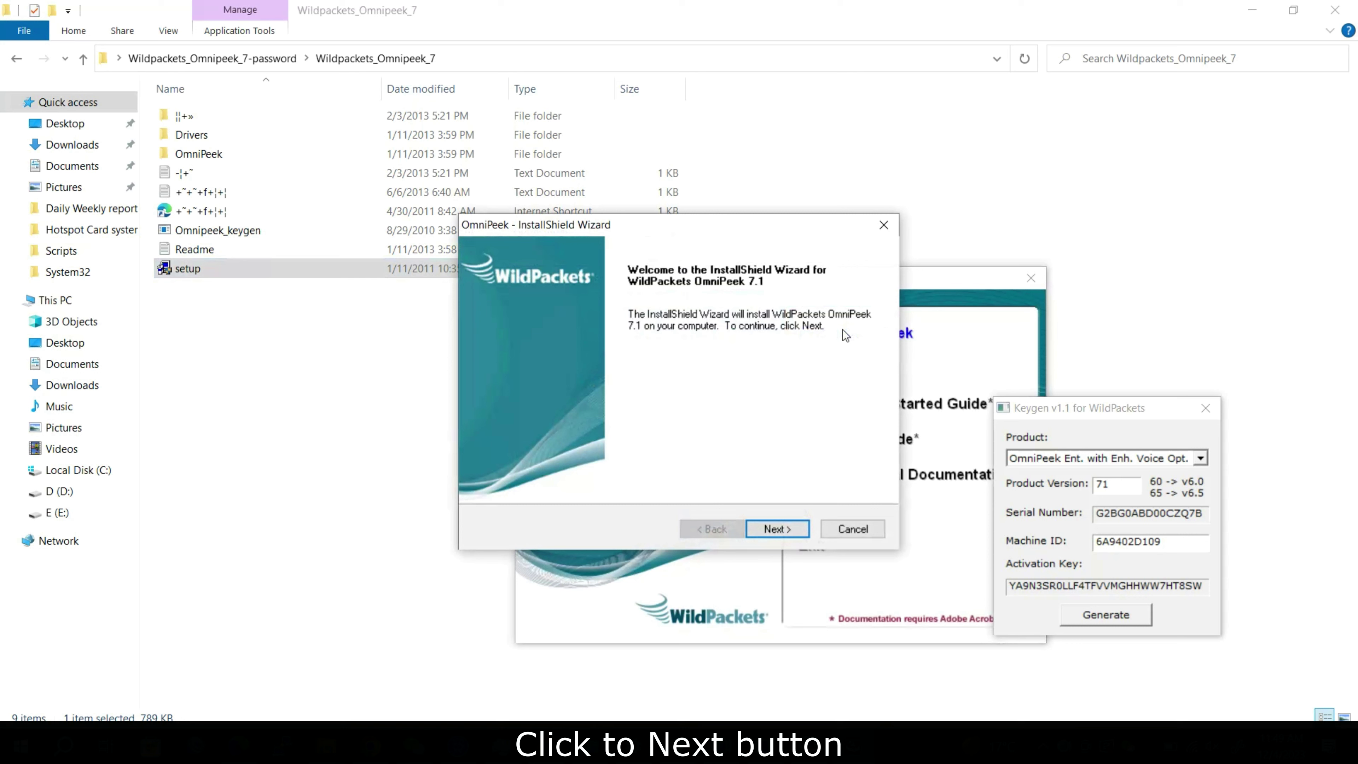
# Step: Start the OmniPeek 7.1 installation and choose manual product activation, pausing to go to the webpage
pyautogui.click(777, 530)
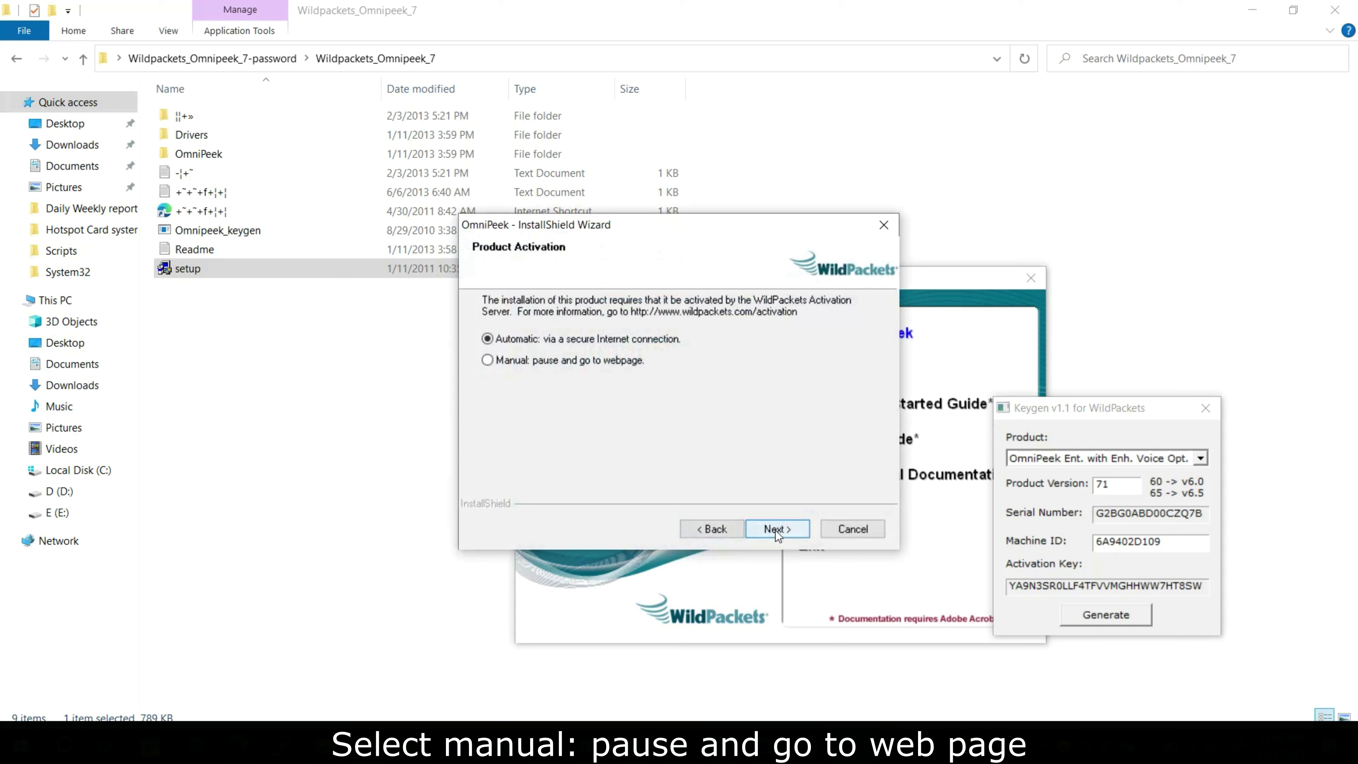
pyautogui.click(559, 362)
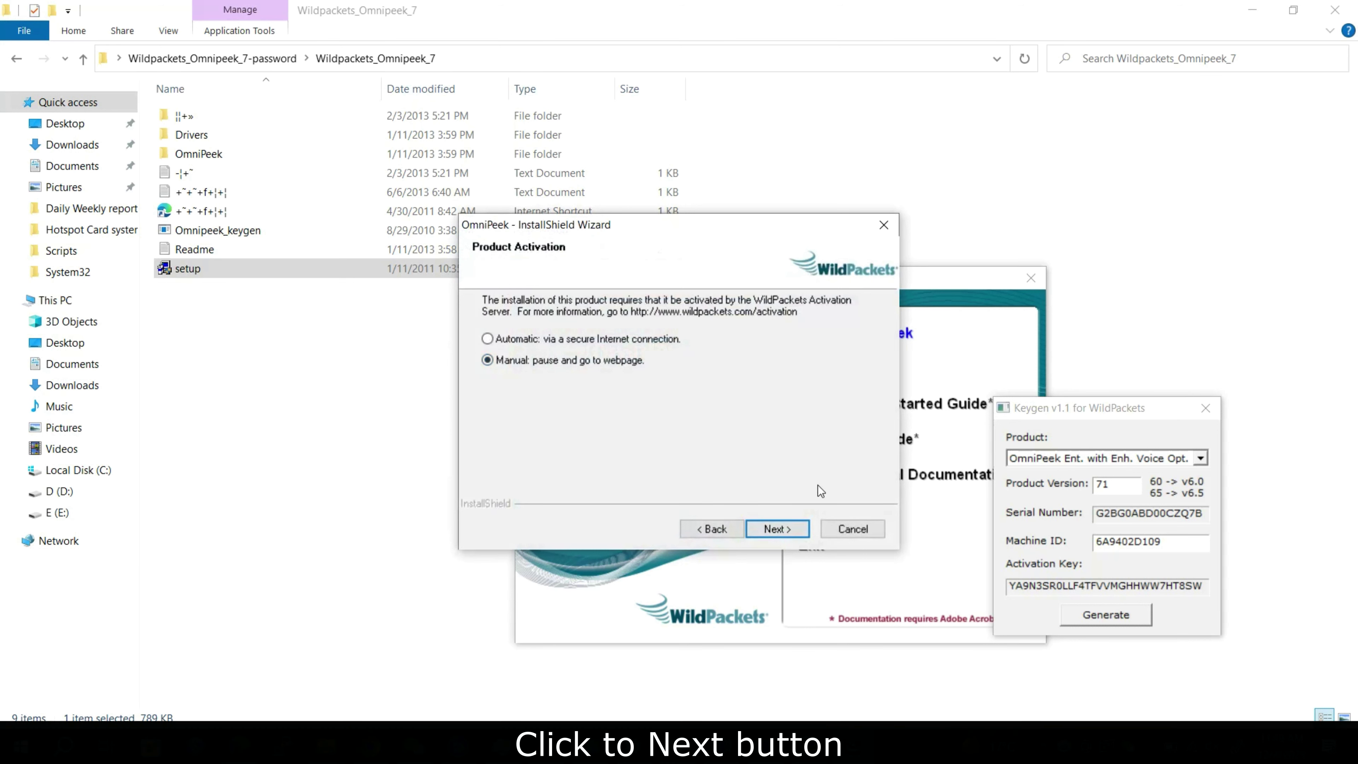
pyautogui.click(776, 529)
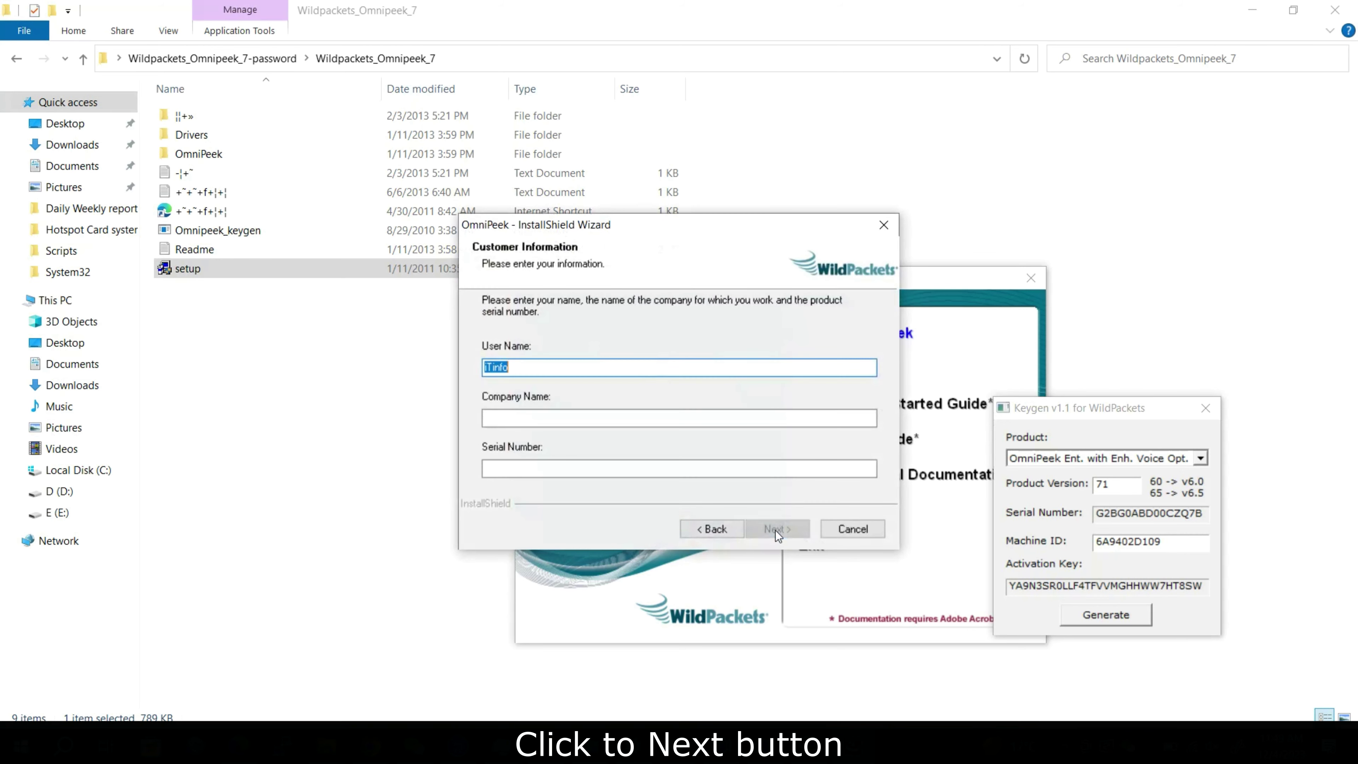
# Step: Enter iTinfo as the company name in the customer information
pyautogui.click(685, 420)
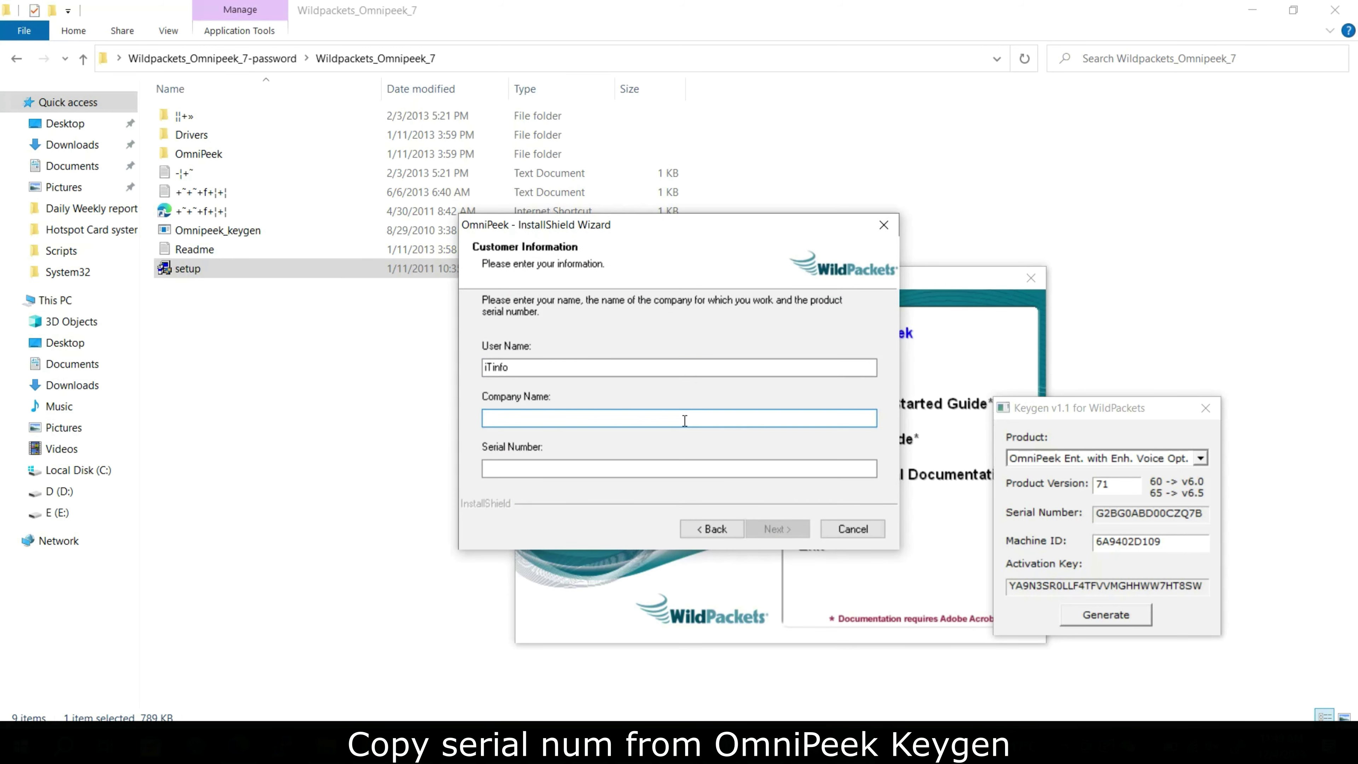
pyautogui.write('iTinfo')
pyautogui.press('Tab')
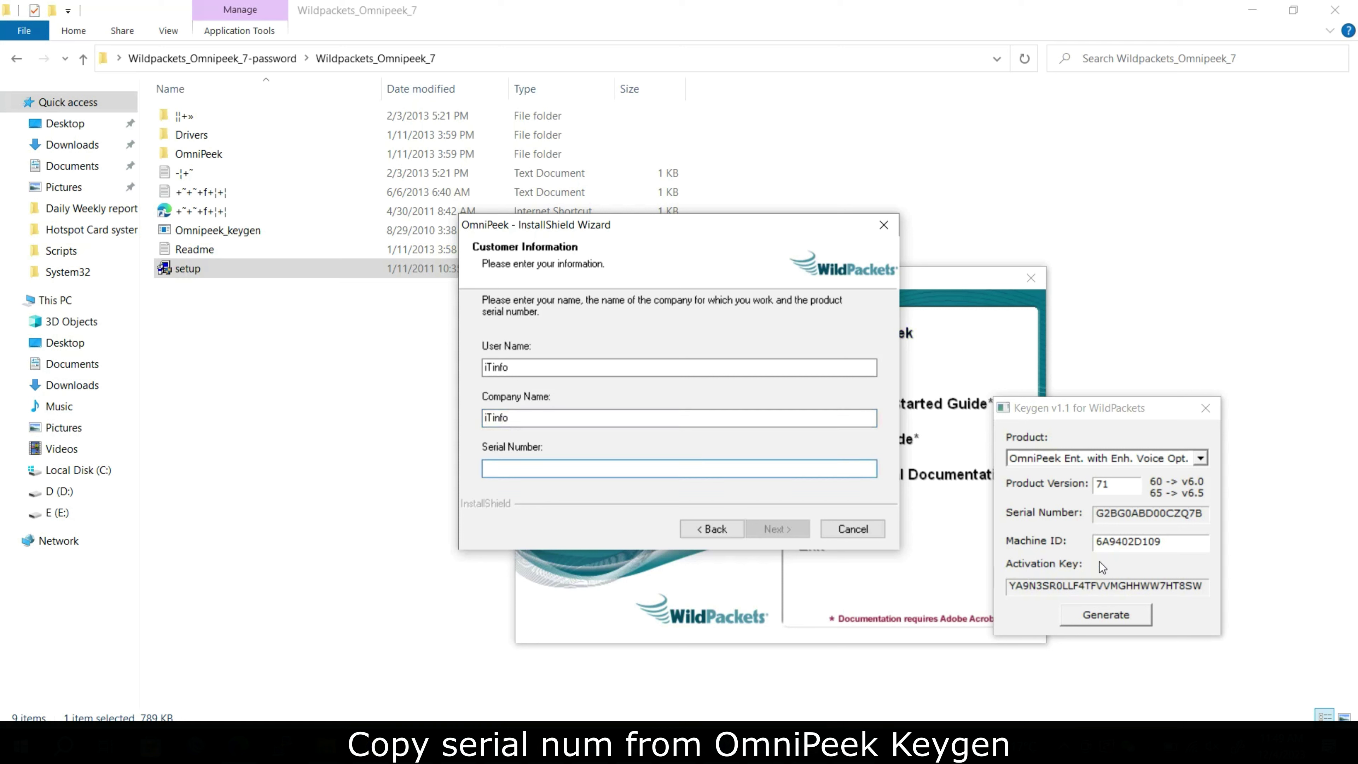
# Step: Copy the serial number from the Keygen window into the installer's Serial Number field and continue
pyautogui.click(1146, 514)
pyautogui.doubleClick(1147, 514)
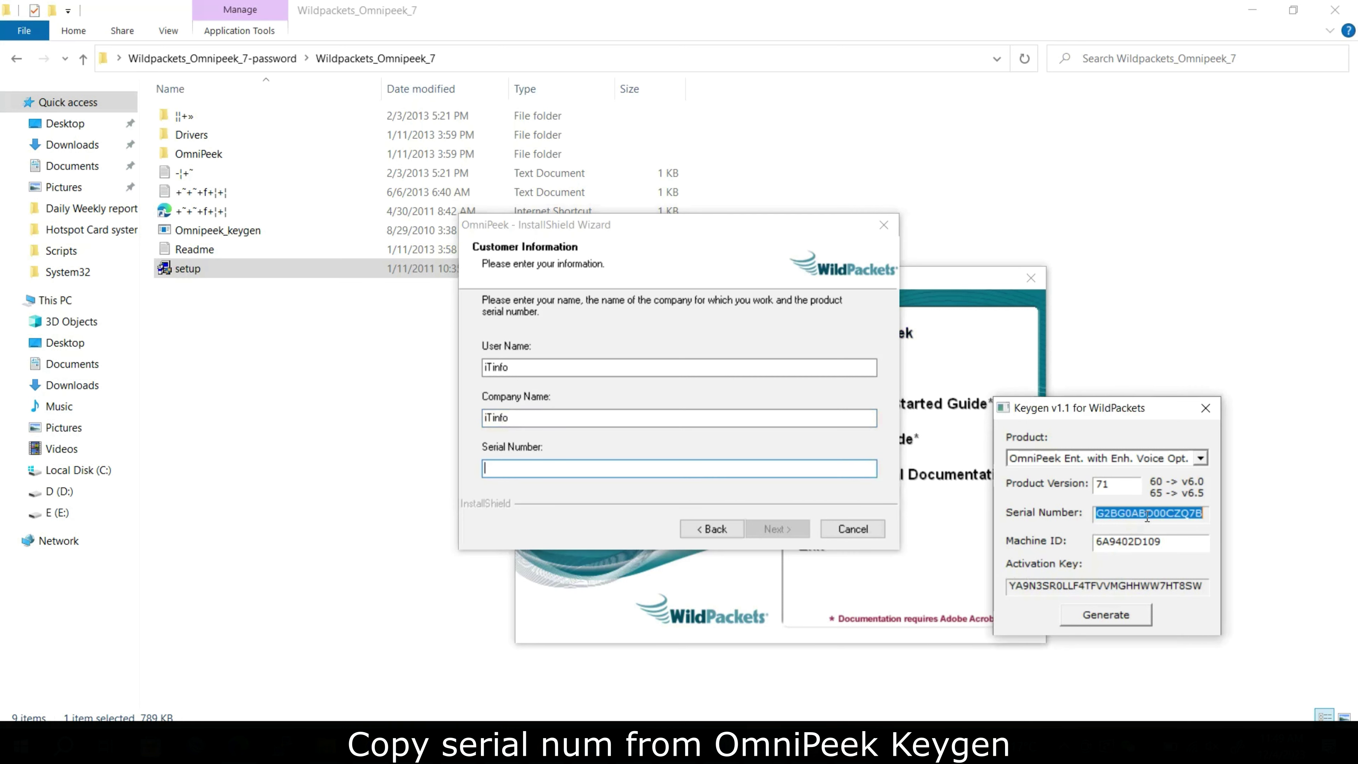
pyautogui.rightClick(1147, 514)
pyautogui.click(1210, 580)
pyautogui.click(795, 471)
pyautogui.hotkey('ctrl', 'v')
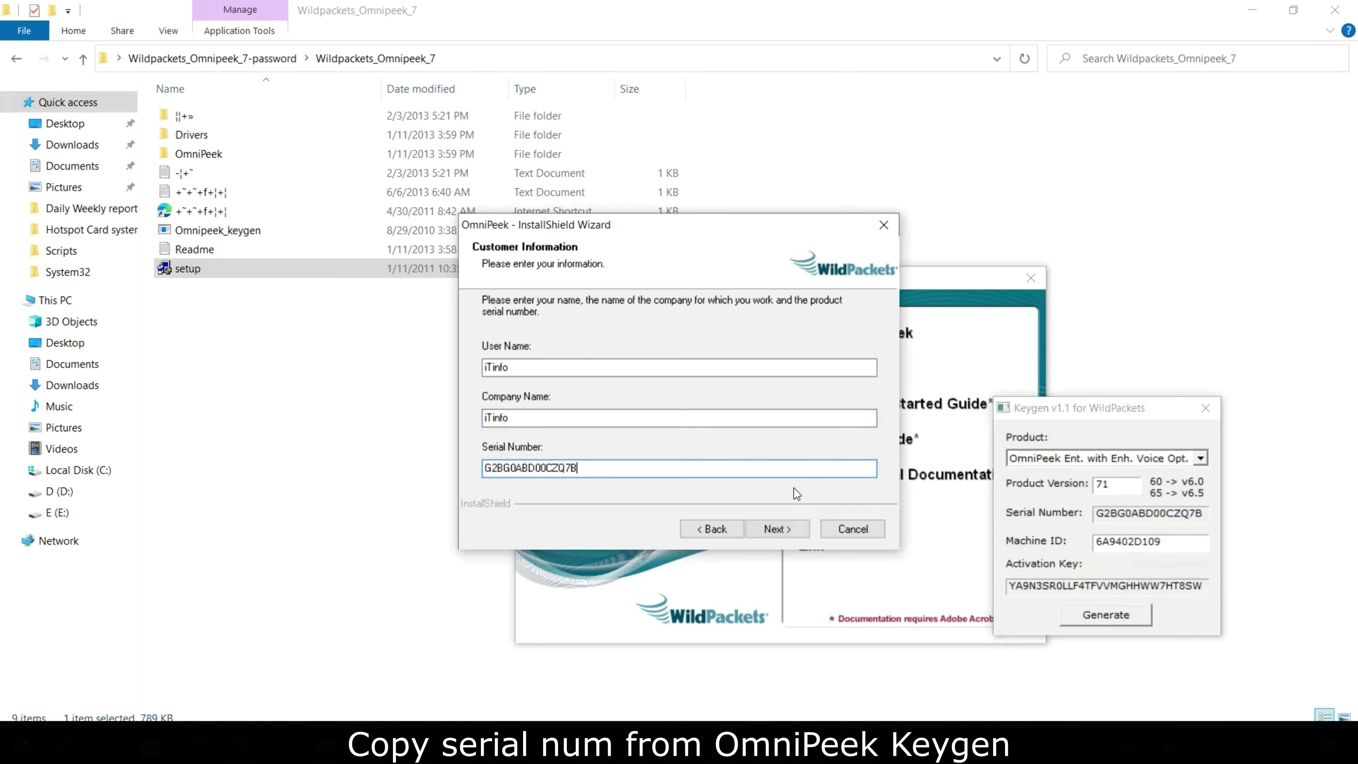
pyautogui.click(794, 530)
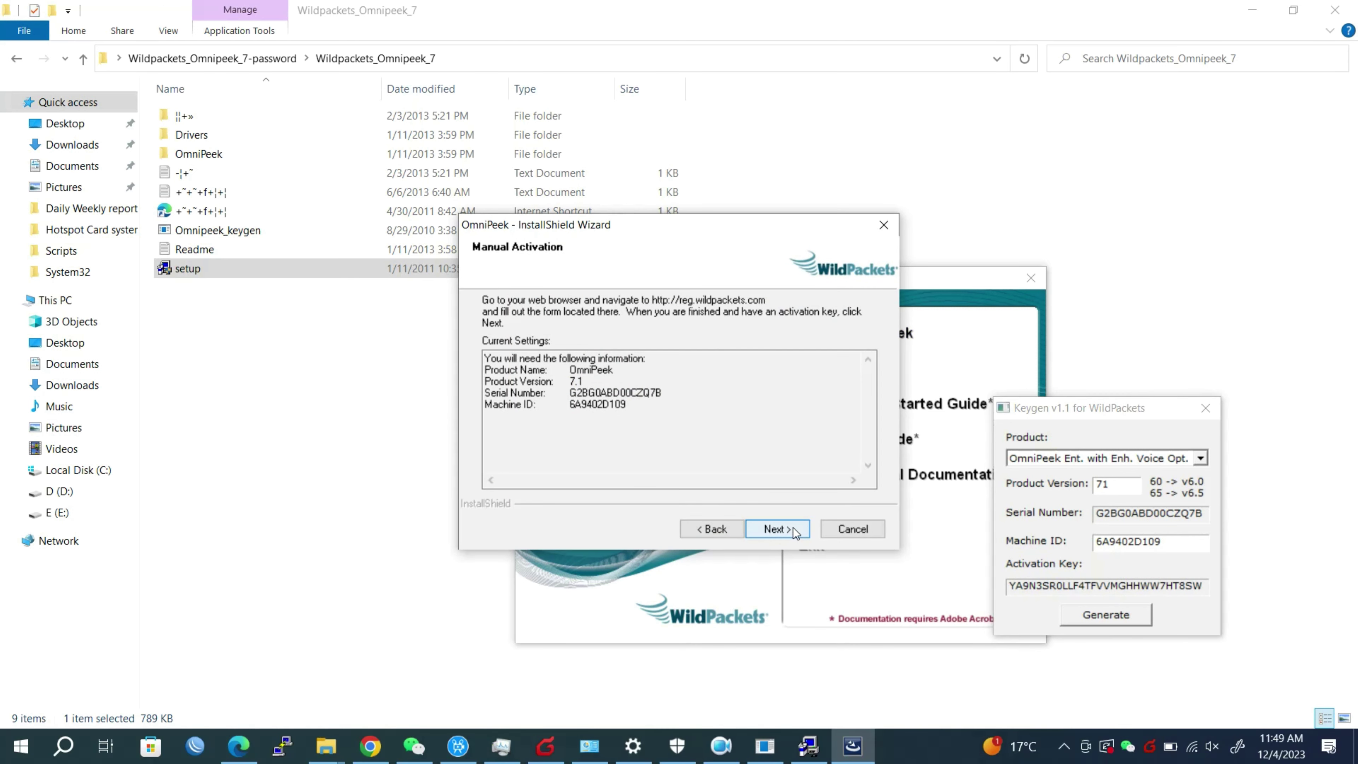
# Step: Proceed past the manual activation information and paste the activation key from the Keygen window into the Key field, then submit it
pyautogui.click(794, 529)
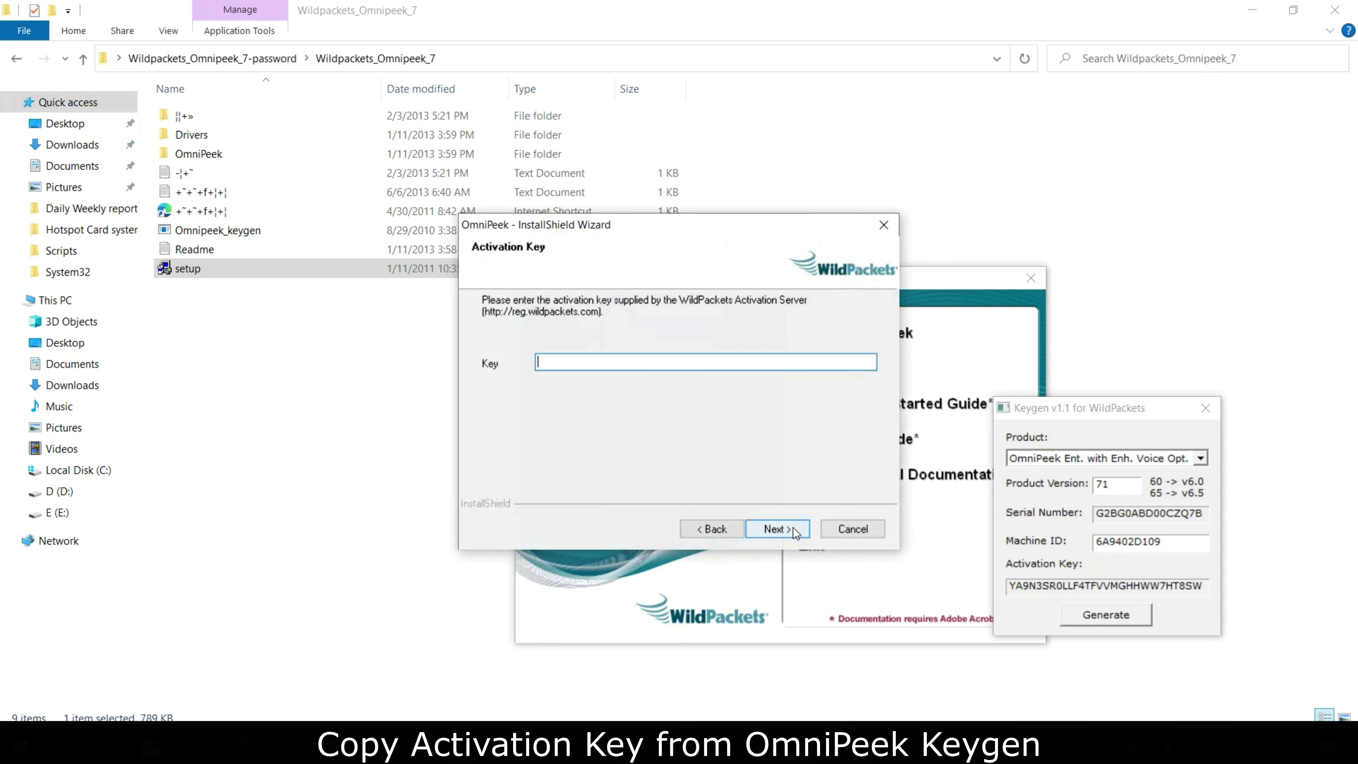
pyautogui.doubleClick(1134, 586)
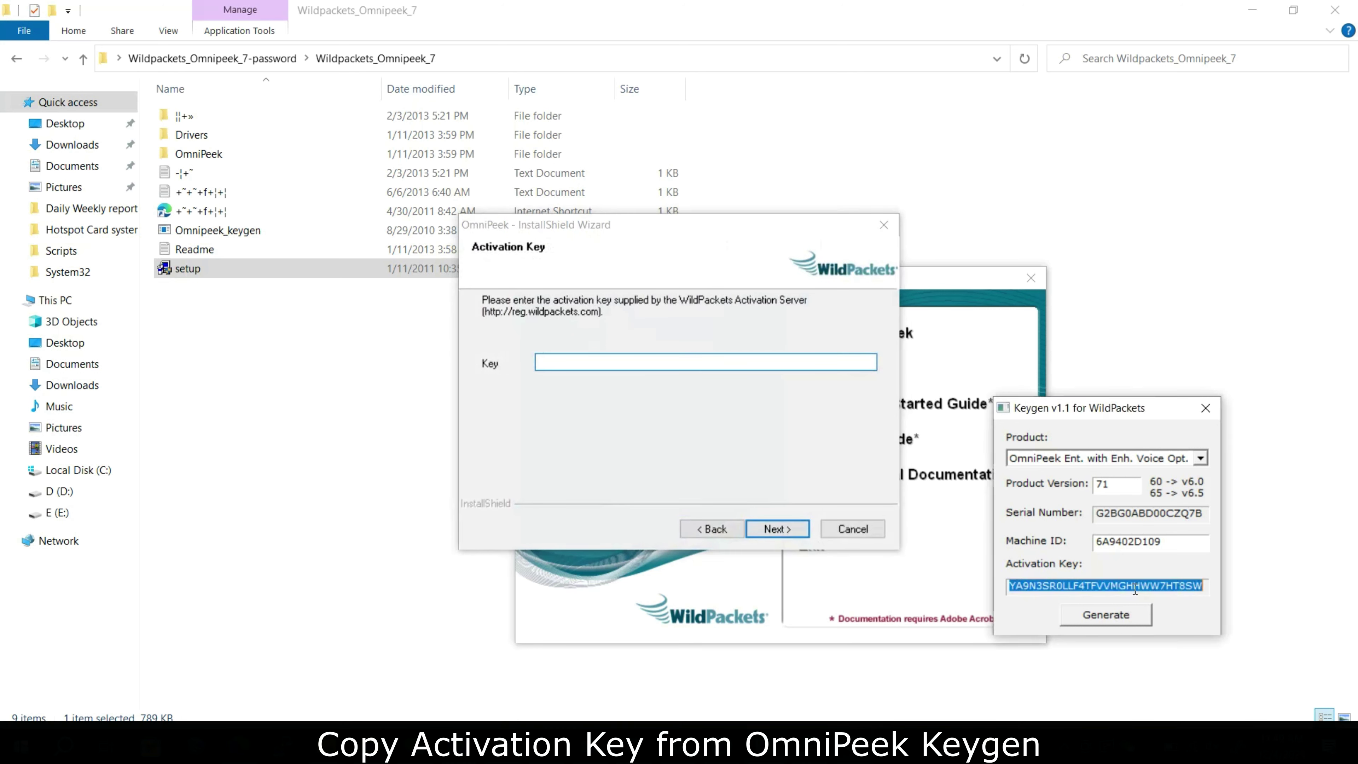
pyautogui.rightClick(1136, 588)
pyautogui.click(1206, 448)
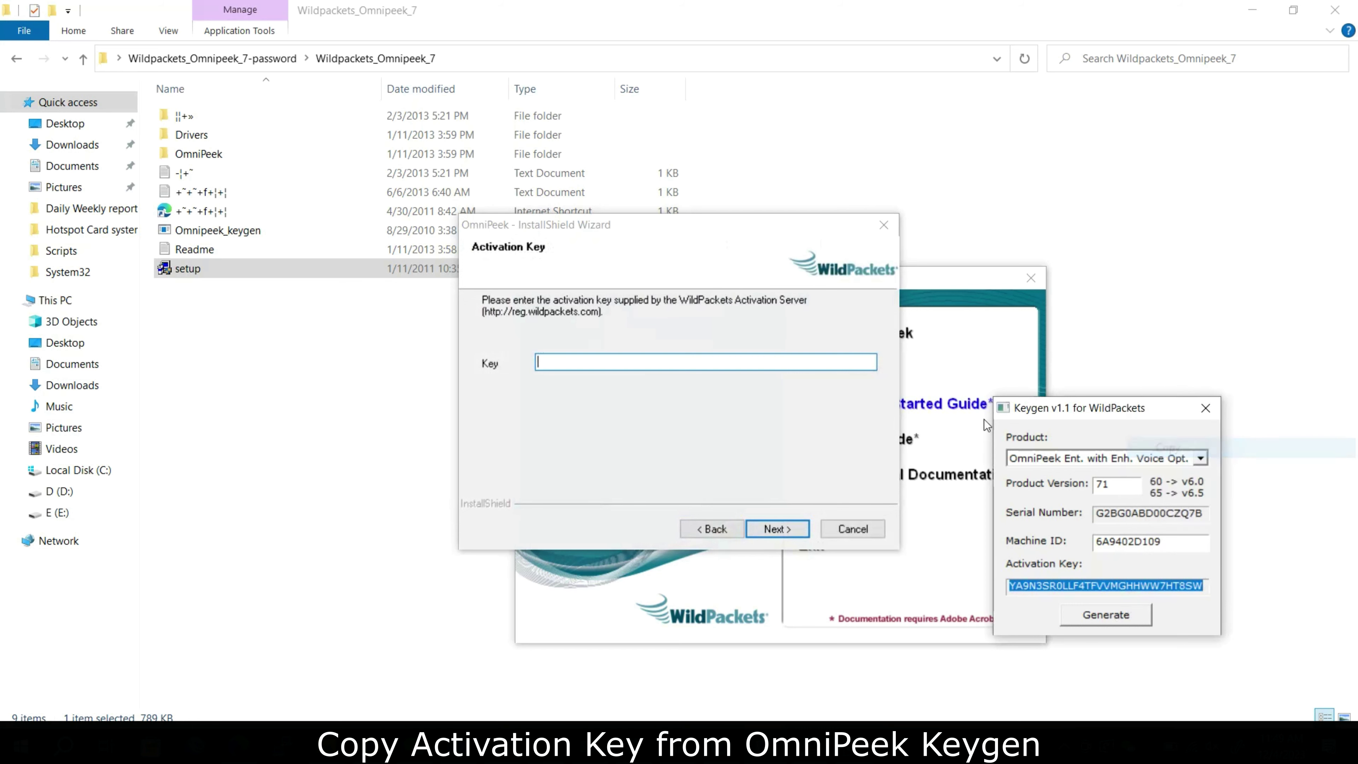
pyautogui.click(711, 361)
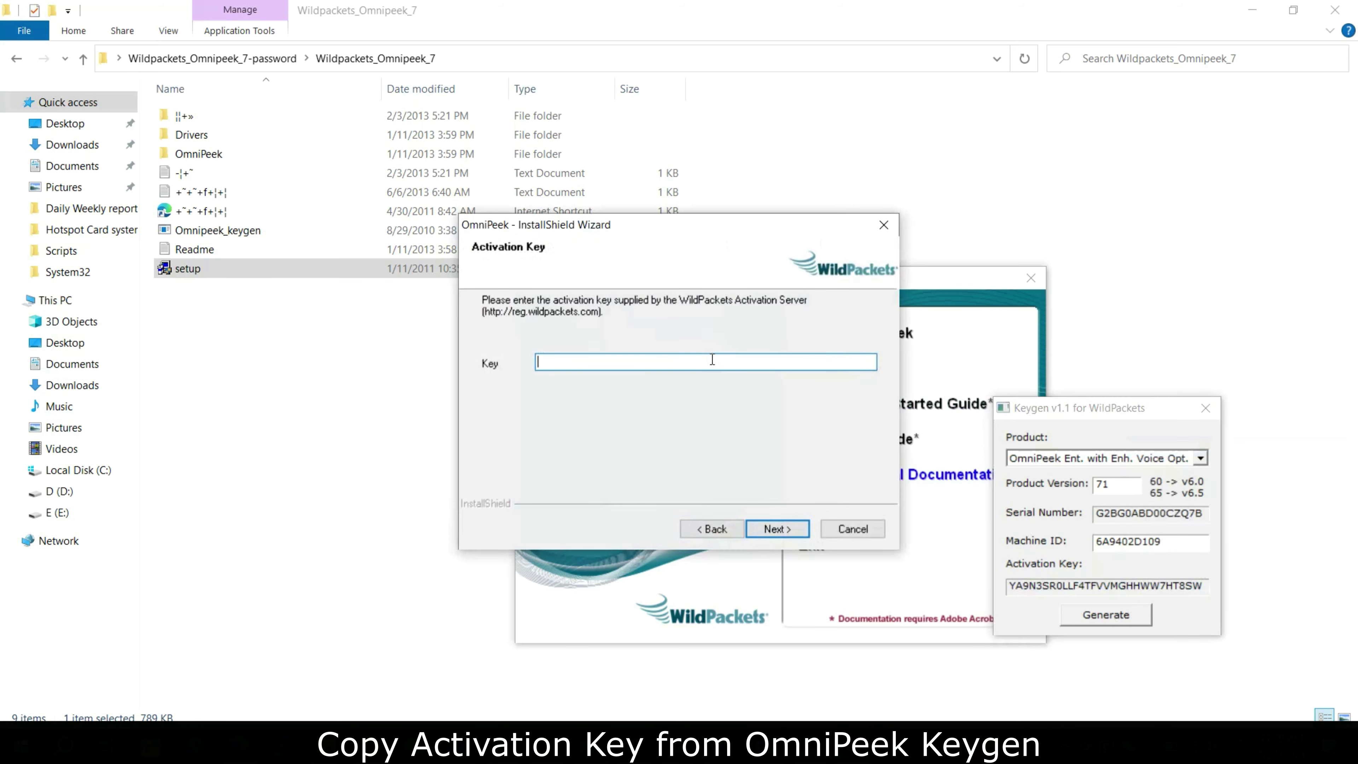
pyautogui.hotkey('ctrl', 'v')
pyautogui.click(778, 529)
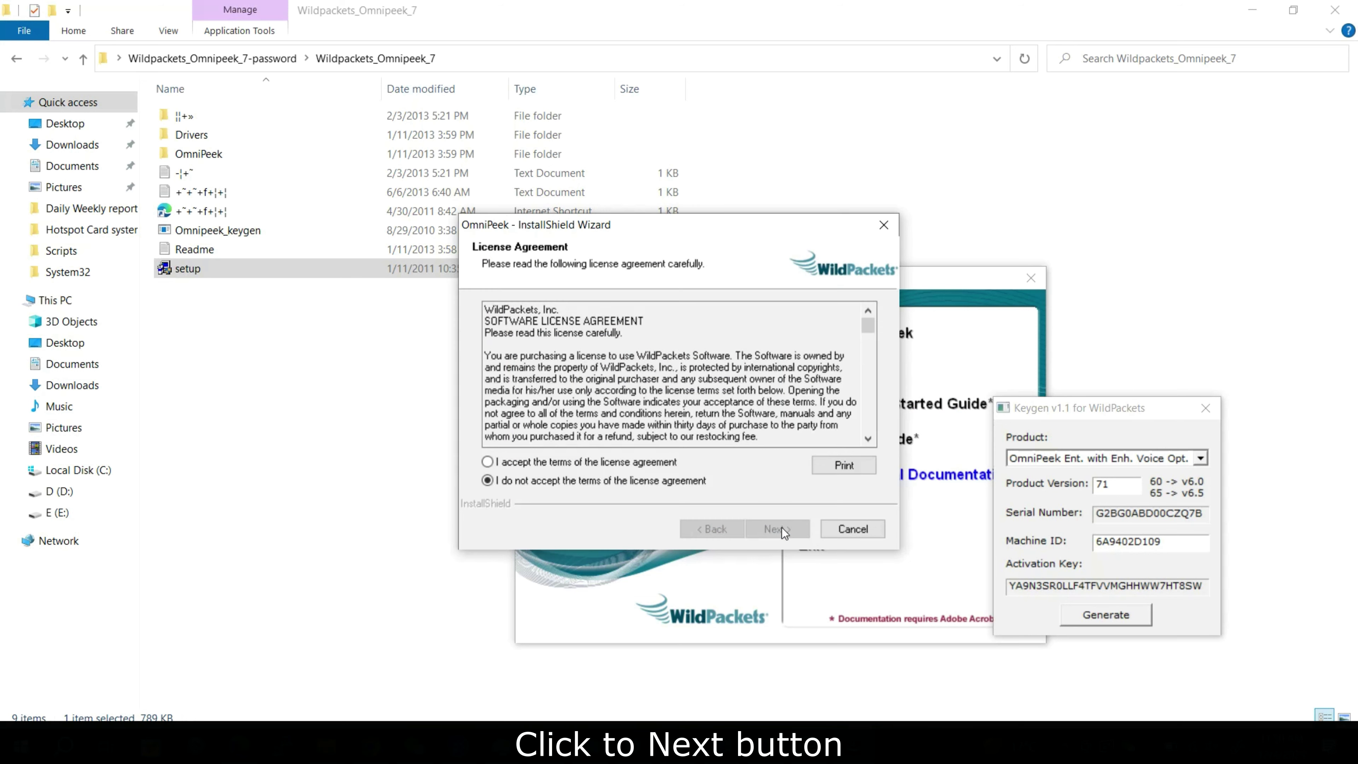
# Step: Accept the license agreement and start copying files for a Complete setup with English Language Support
pyautogui.click(579, 465)
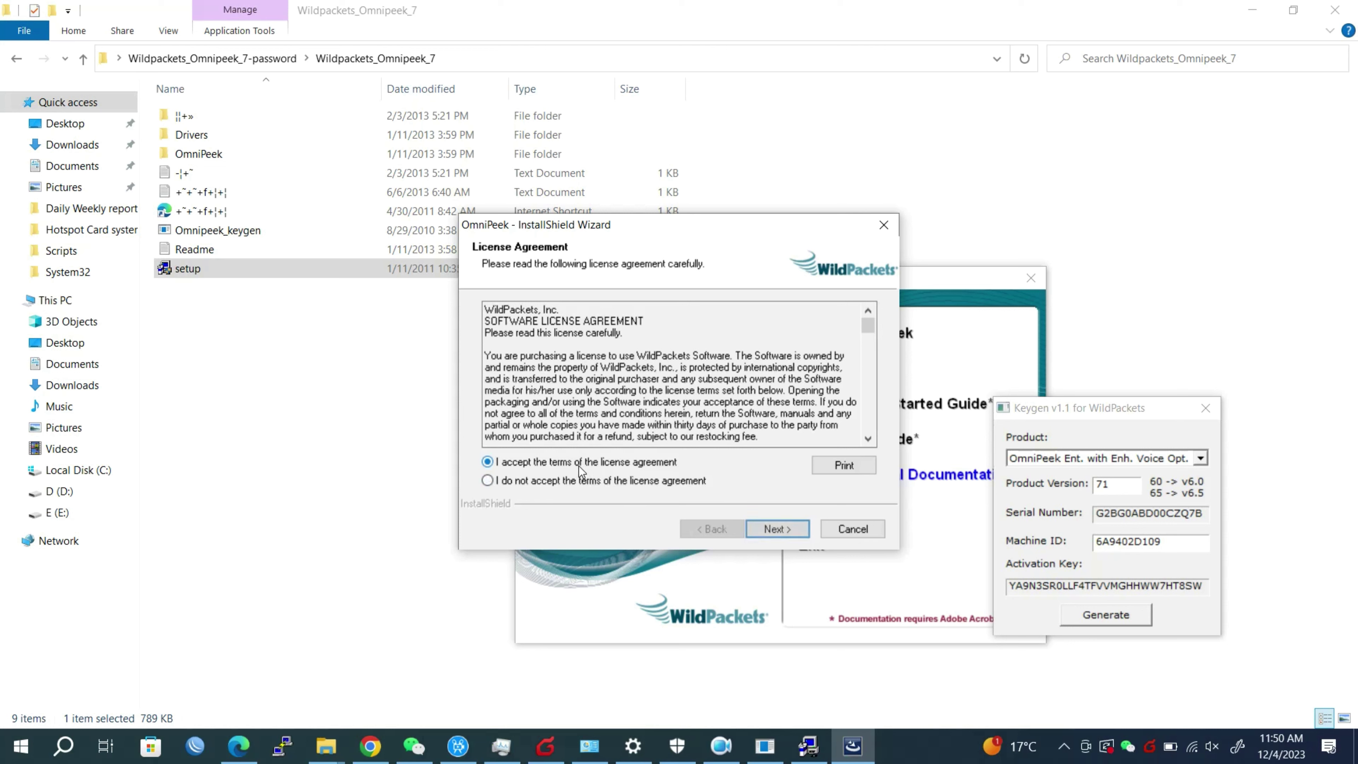
pyautogui.click(775, 533)
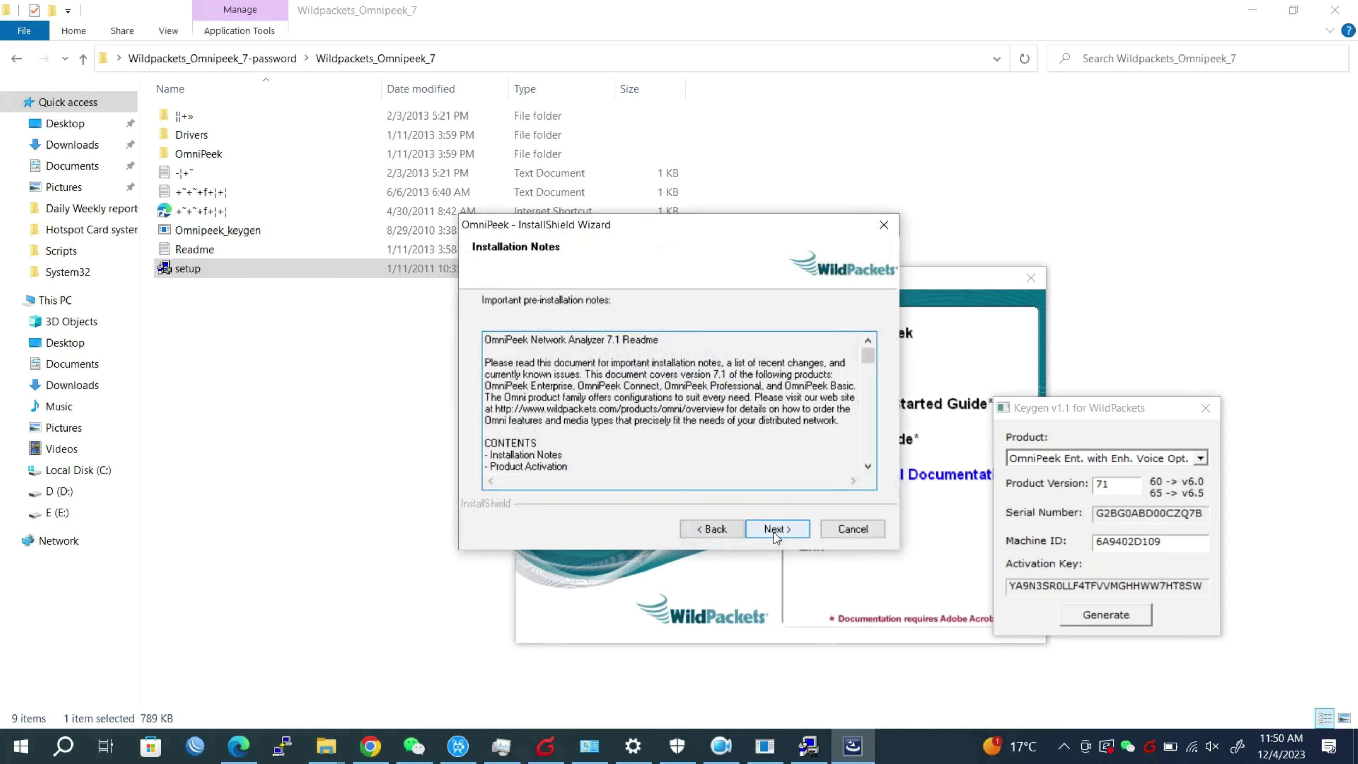
pyautogui.click(773, 529)
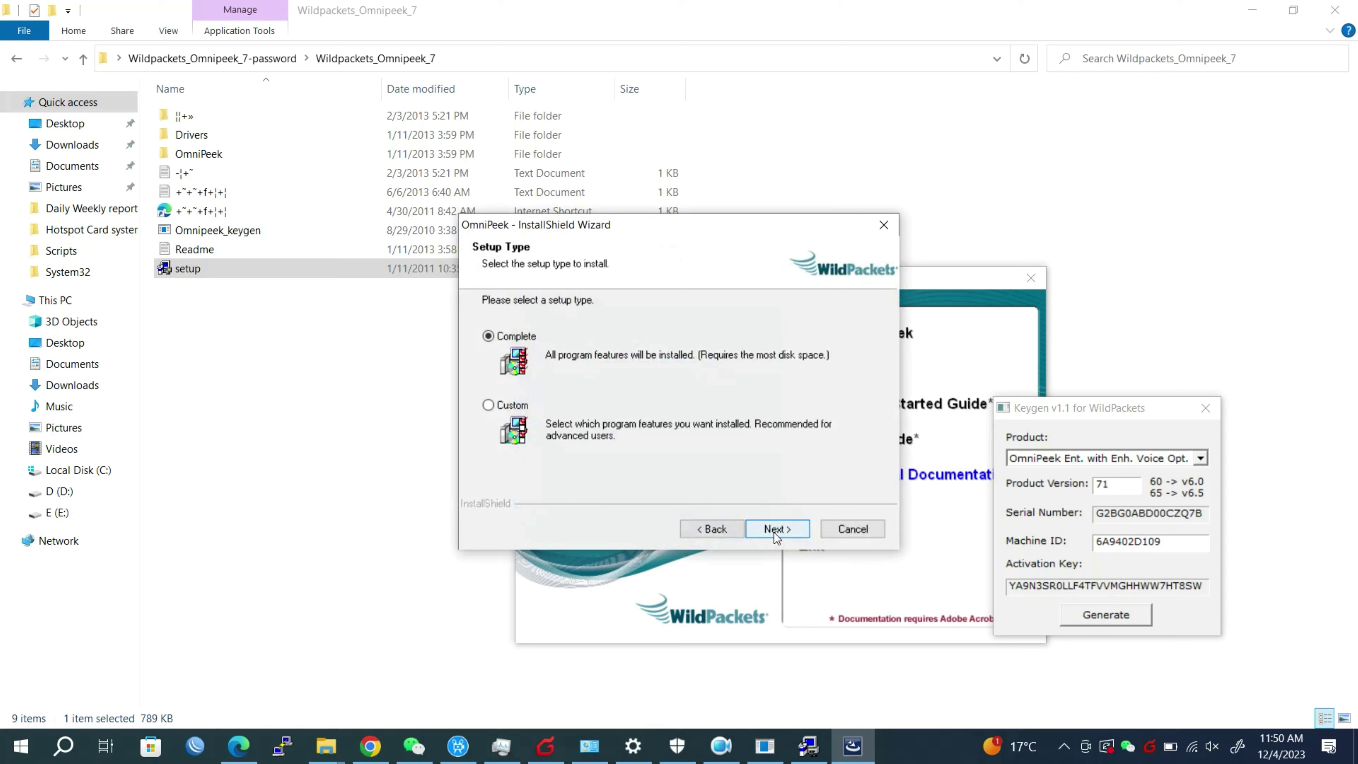
pyautogui.click(774, 530)
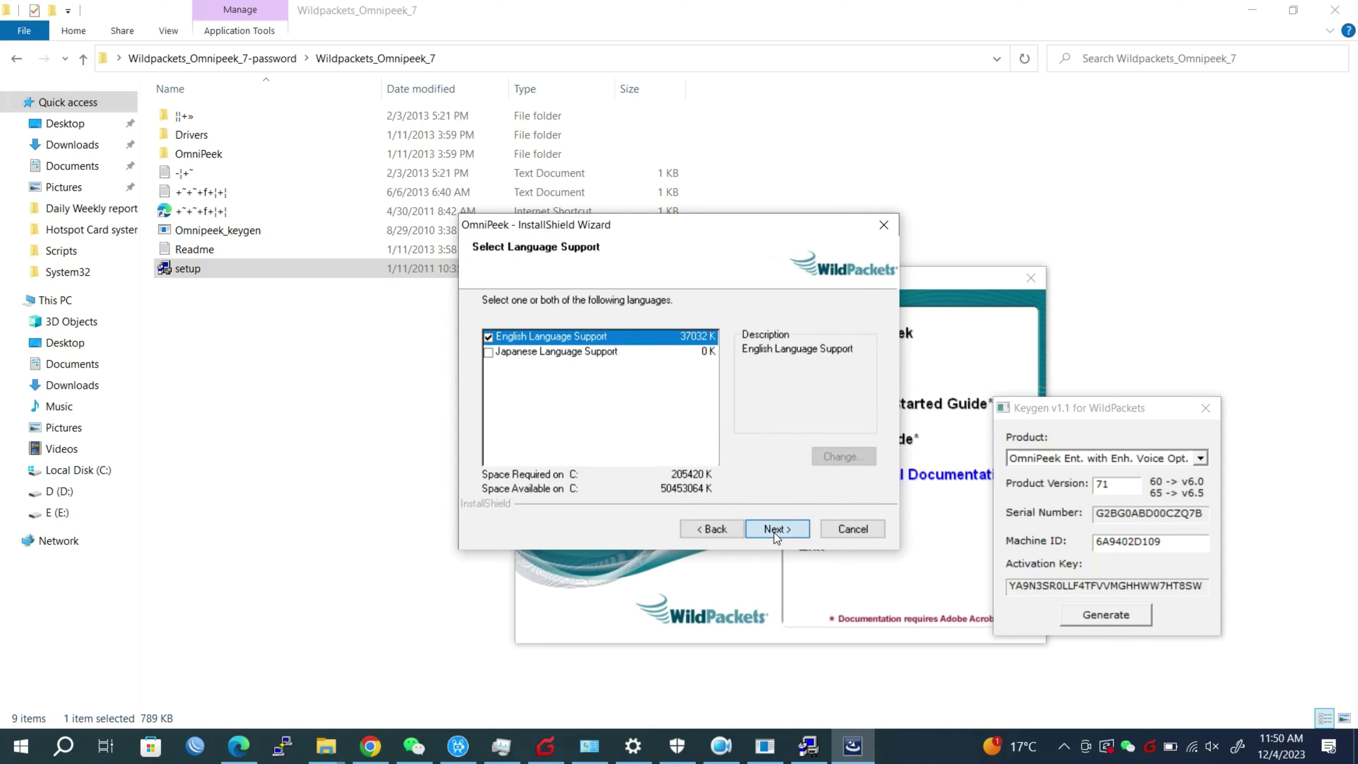
pyautogui.click(774, 529)
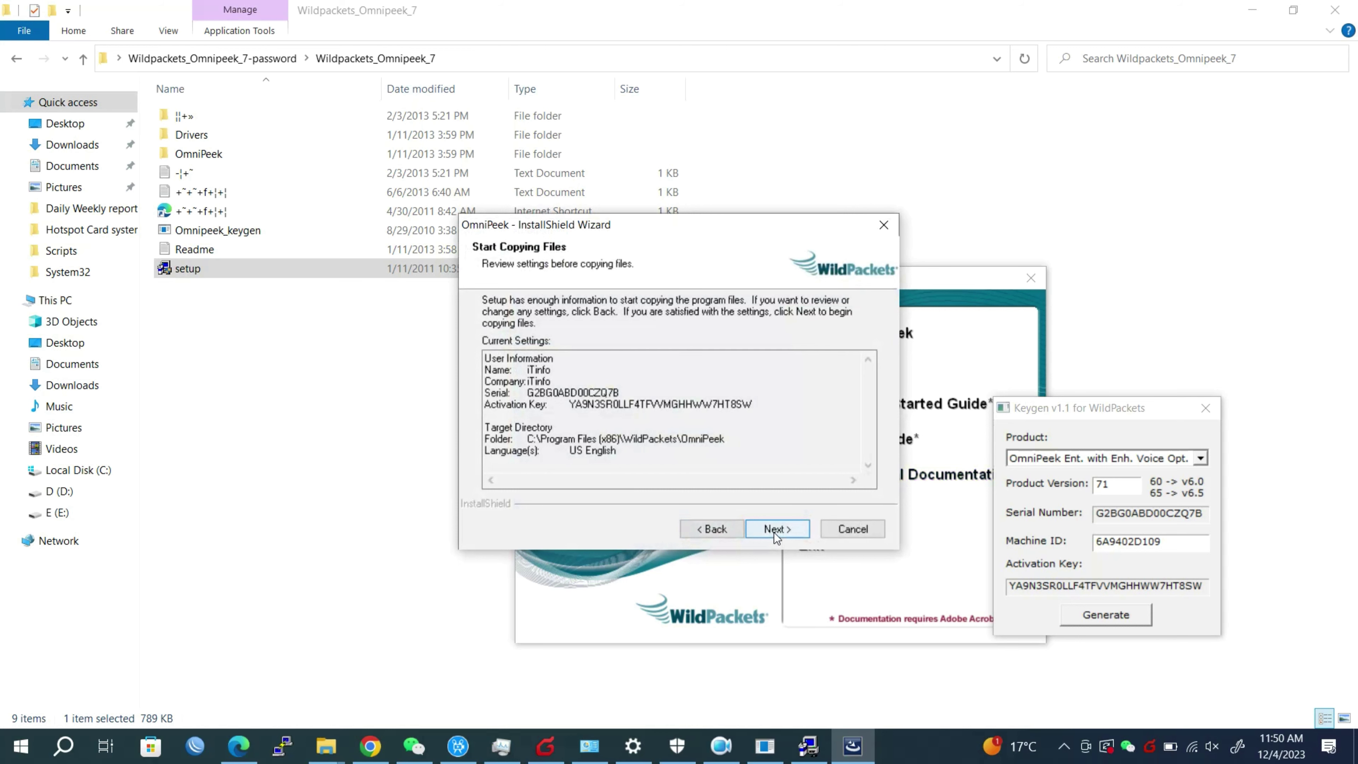
pyautogui.click(774, 529)
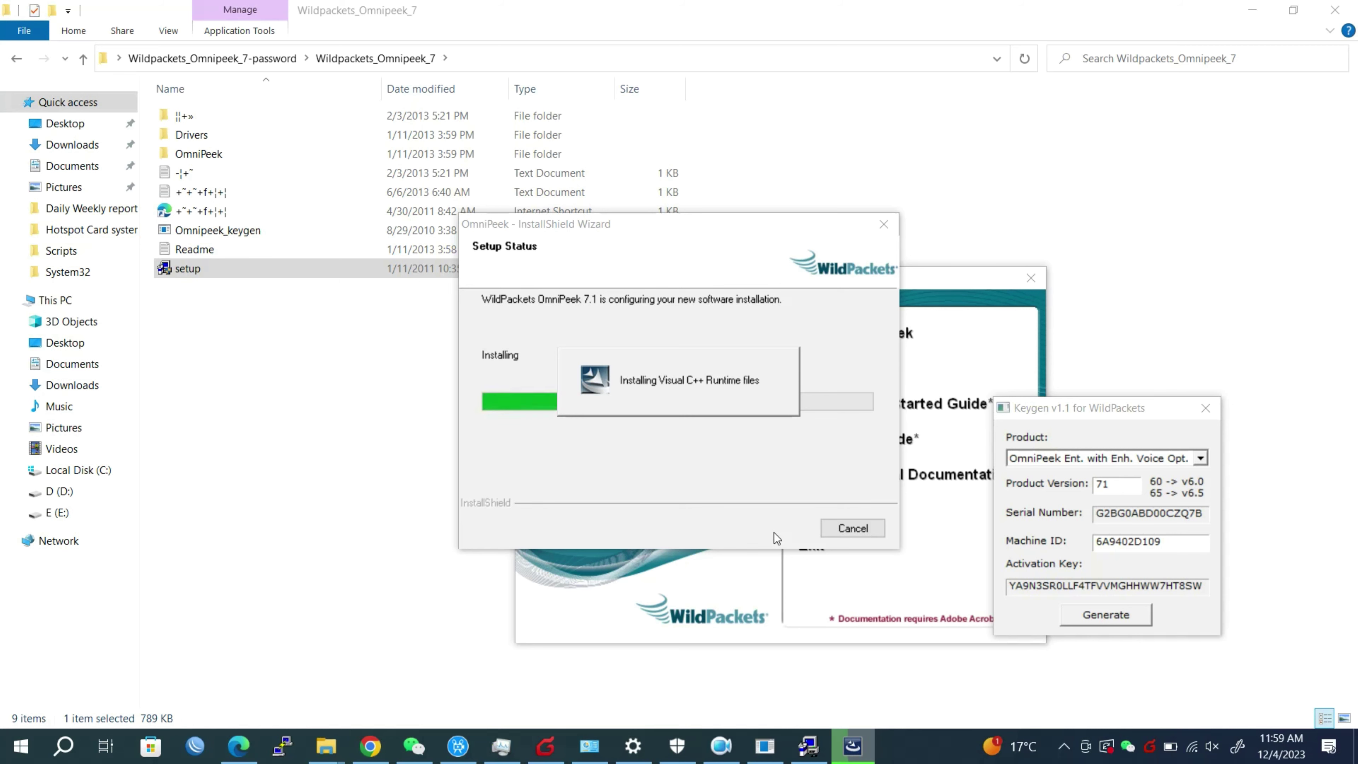
pyautogui.hotkey('ctrl', 'shift', 'Escape')
pyautogui.press('super+Down')
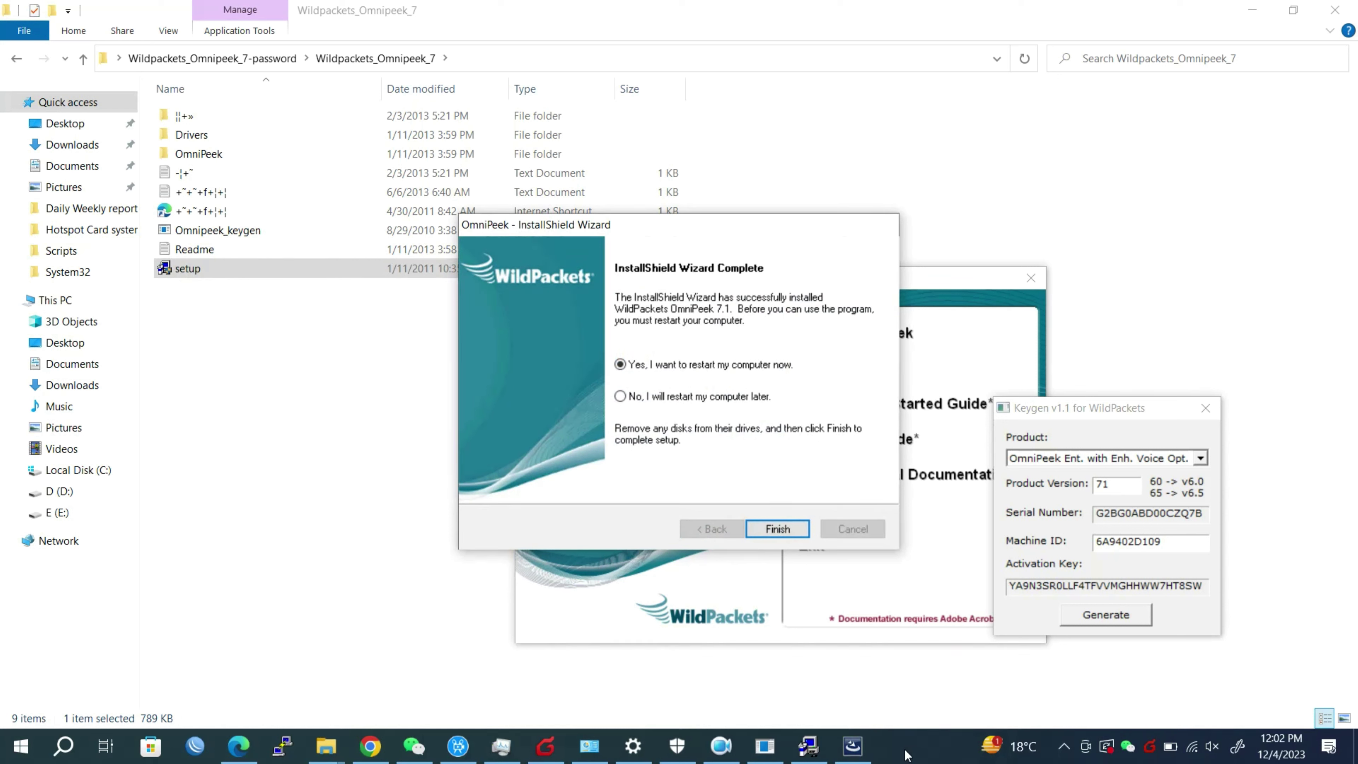
# Step: Choose to restart the computer later and finish the OmniPeek installation wizard
pyautogui.click(671, 398)
pyautogui.click(715, 370)
pyautogui.click(703, 402)
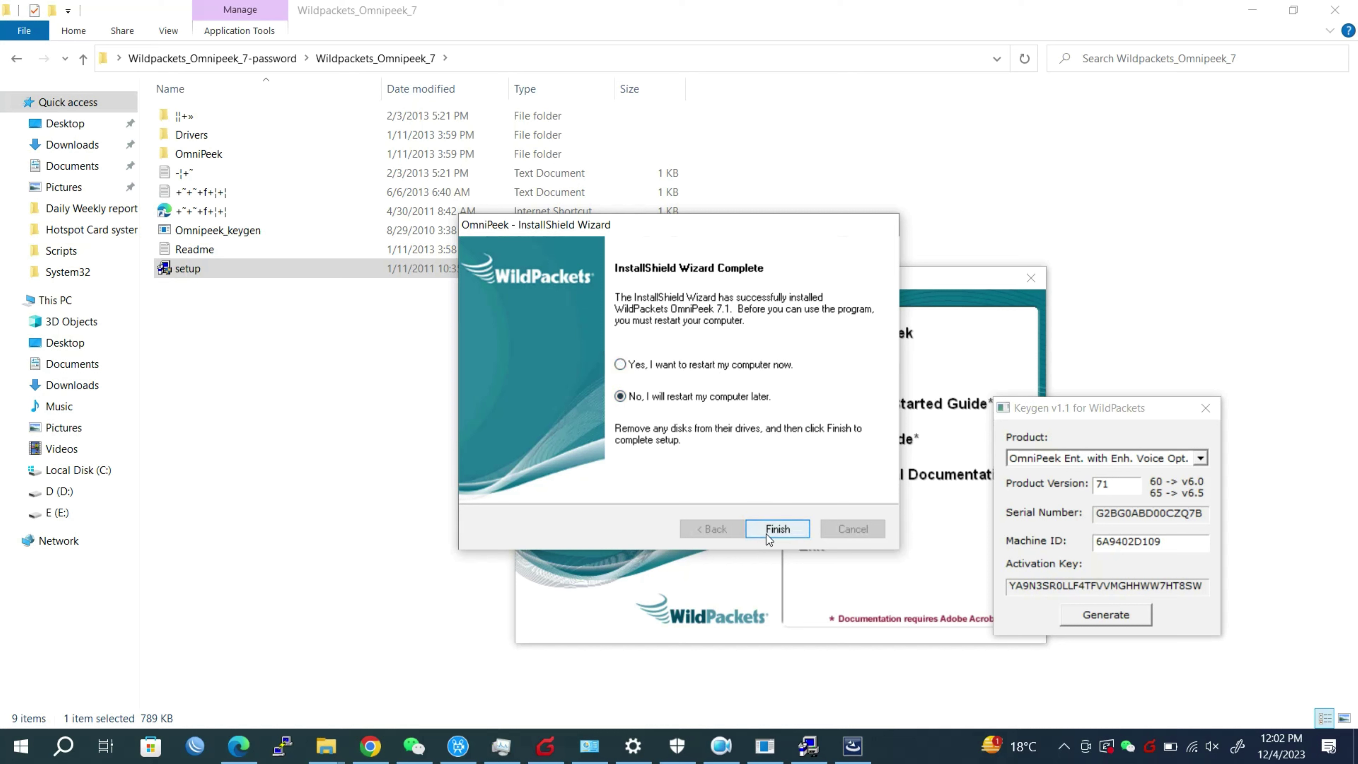
pyautogui.click(778, 529)
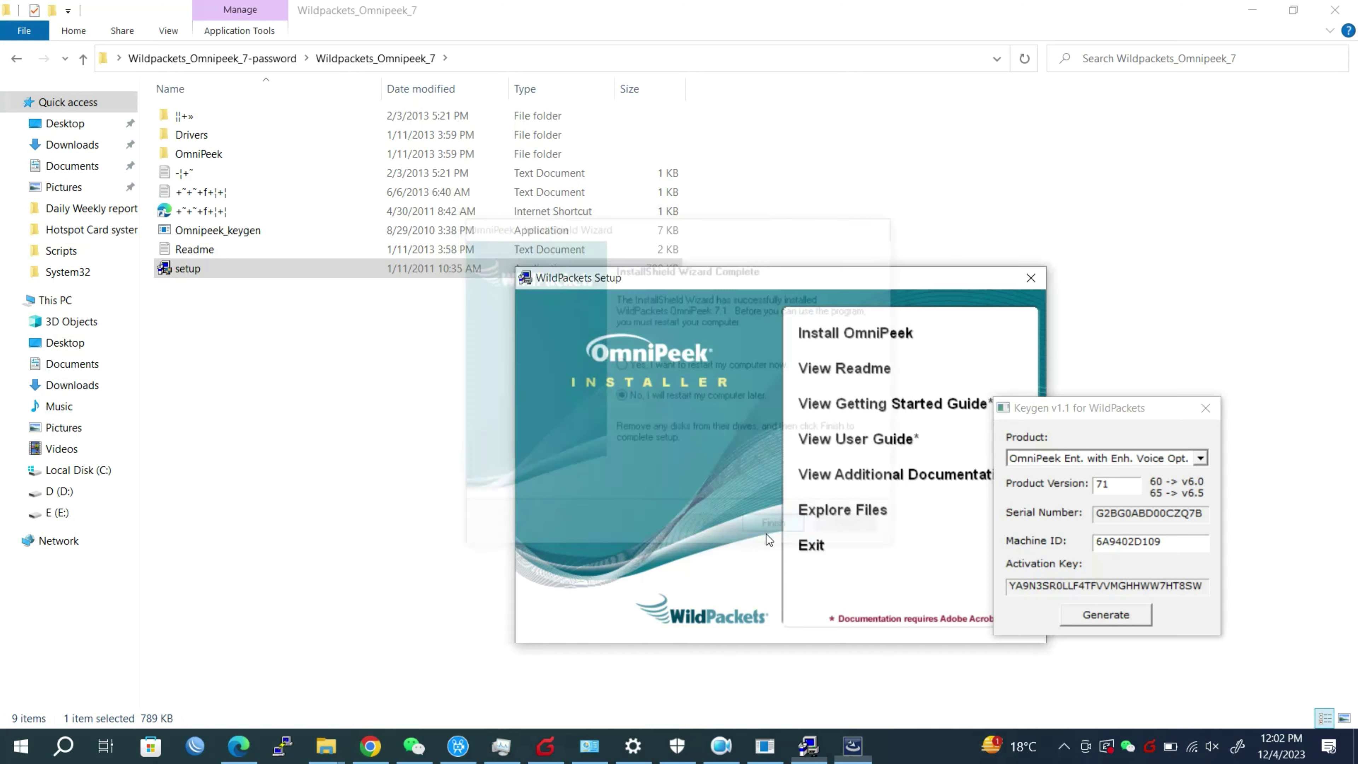
# Step: Close the Keygen window and exit the OmniPeek installer
pyautogui.click(1206, 408)
pyautogui.click(812, 546)
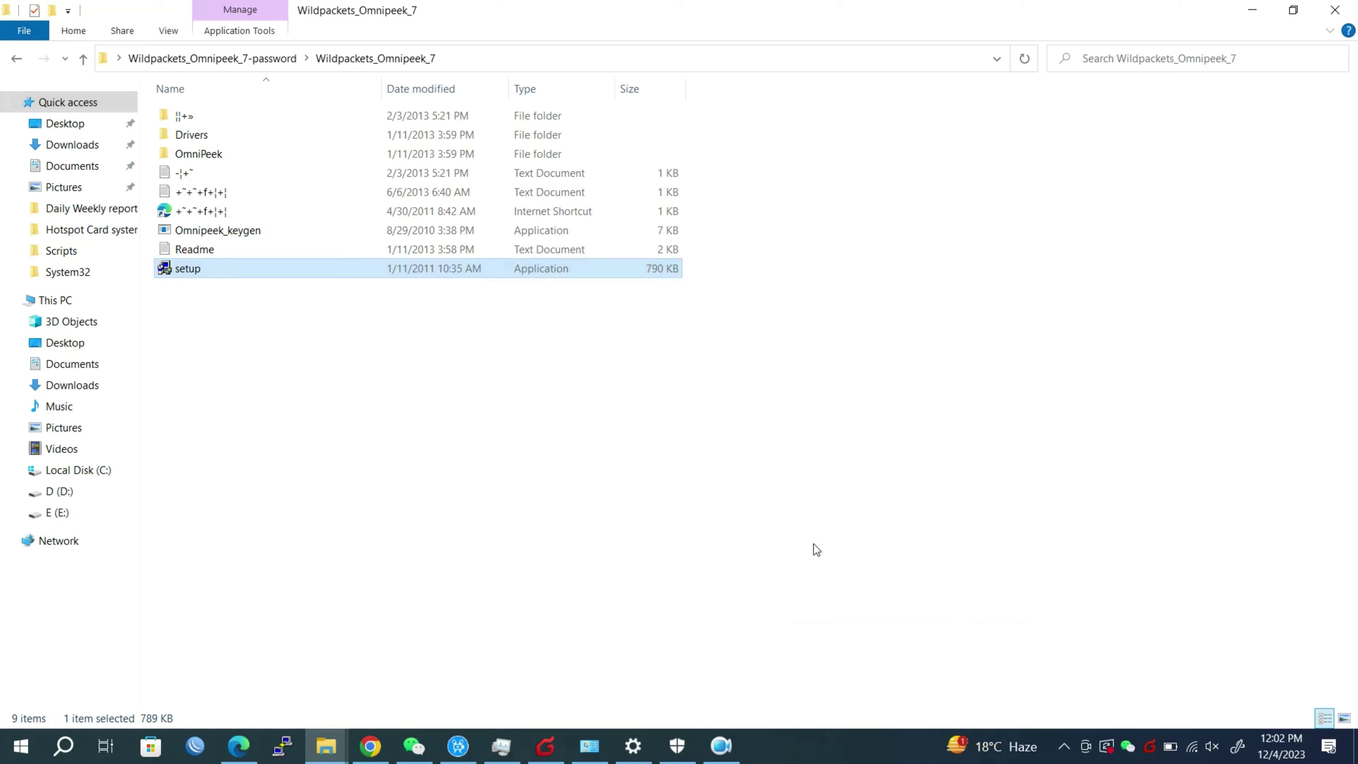
pyautogui.click(721, 745)
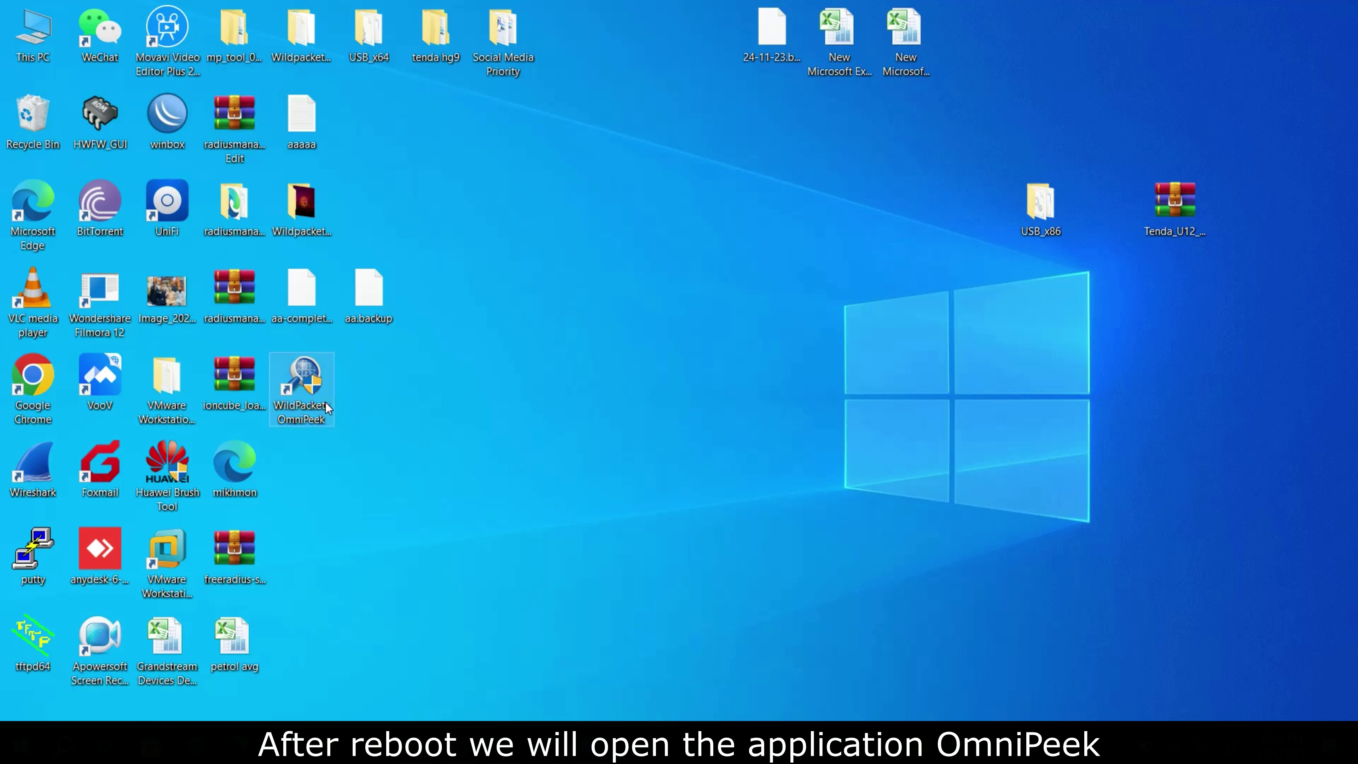
# Step: Launch WildPackets OmniPeek from the desktop and close its Network Statistics pane
pyautogui.doubleClick(327, 408)
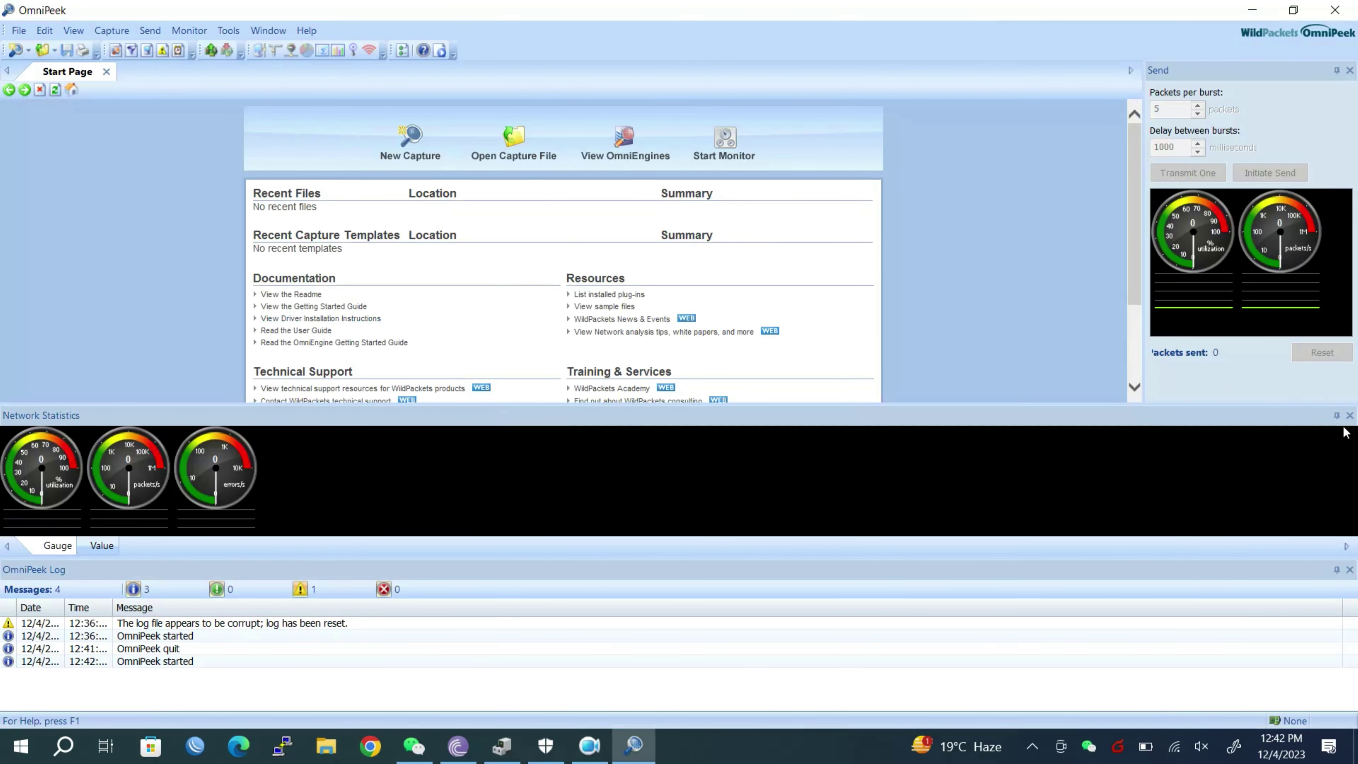
pyautogui.click(1350, 415)
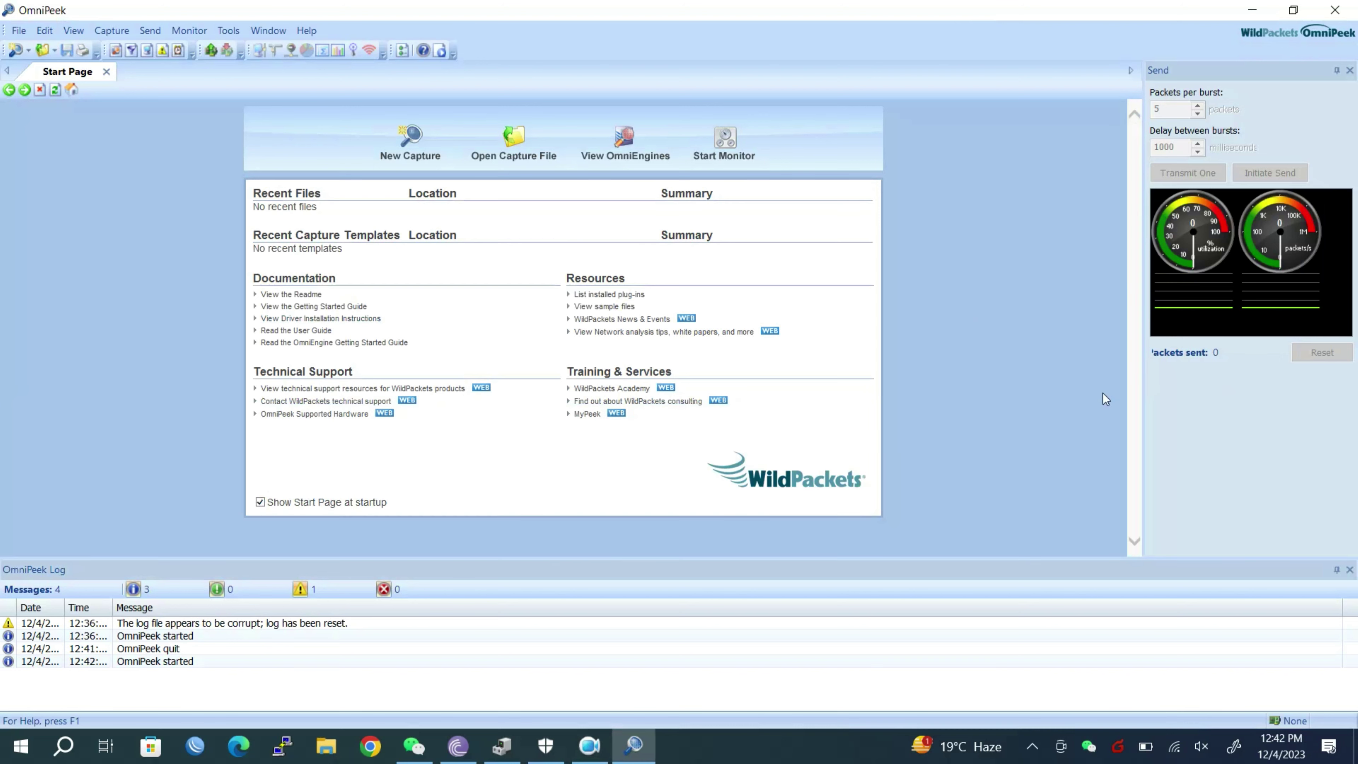
# Step: Open the capture options for a new capture and examine the WildPackets property of the Wi-Fi adapter
pyautogui.click(19, 31)
pyautogui.click(43, 50)
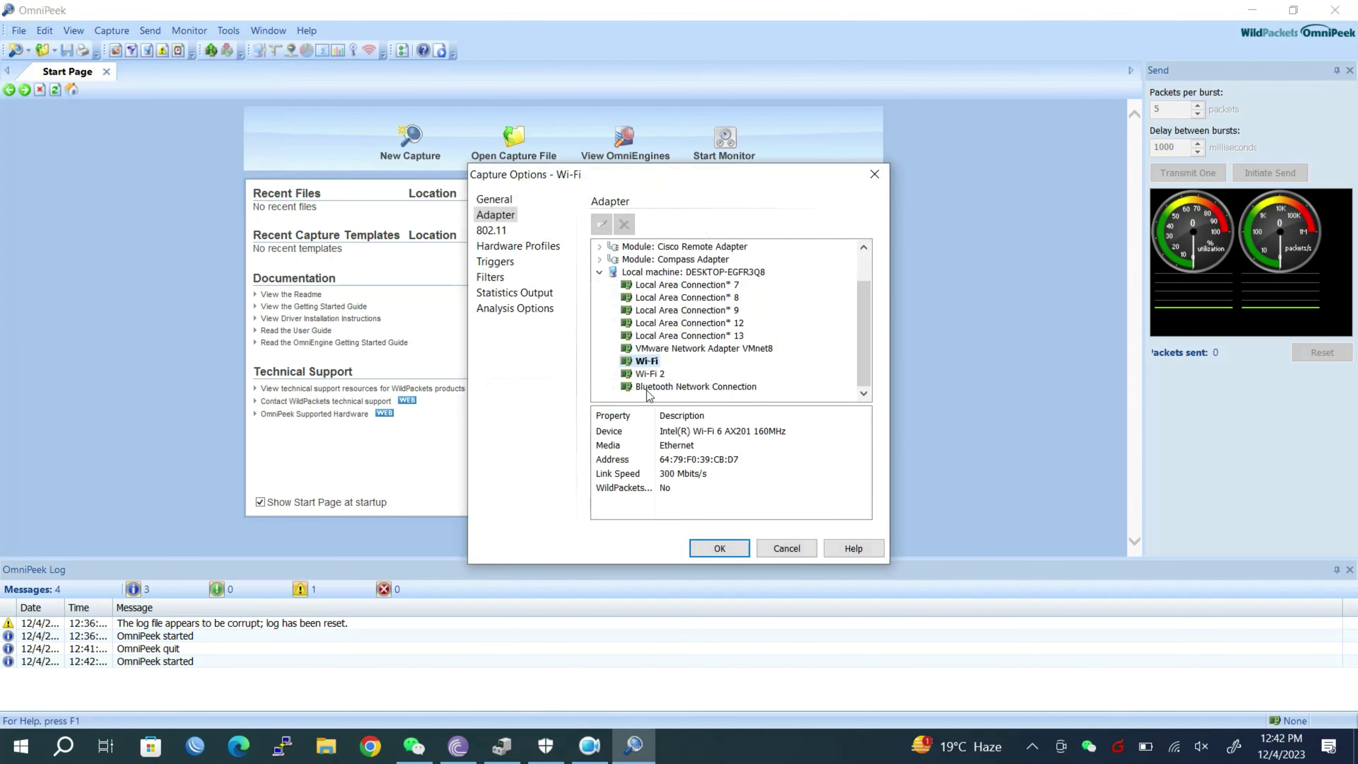
pyautogui.click(647, 488)
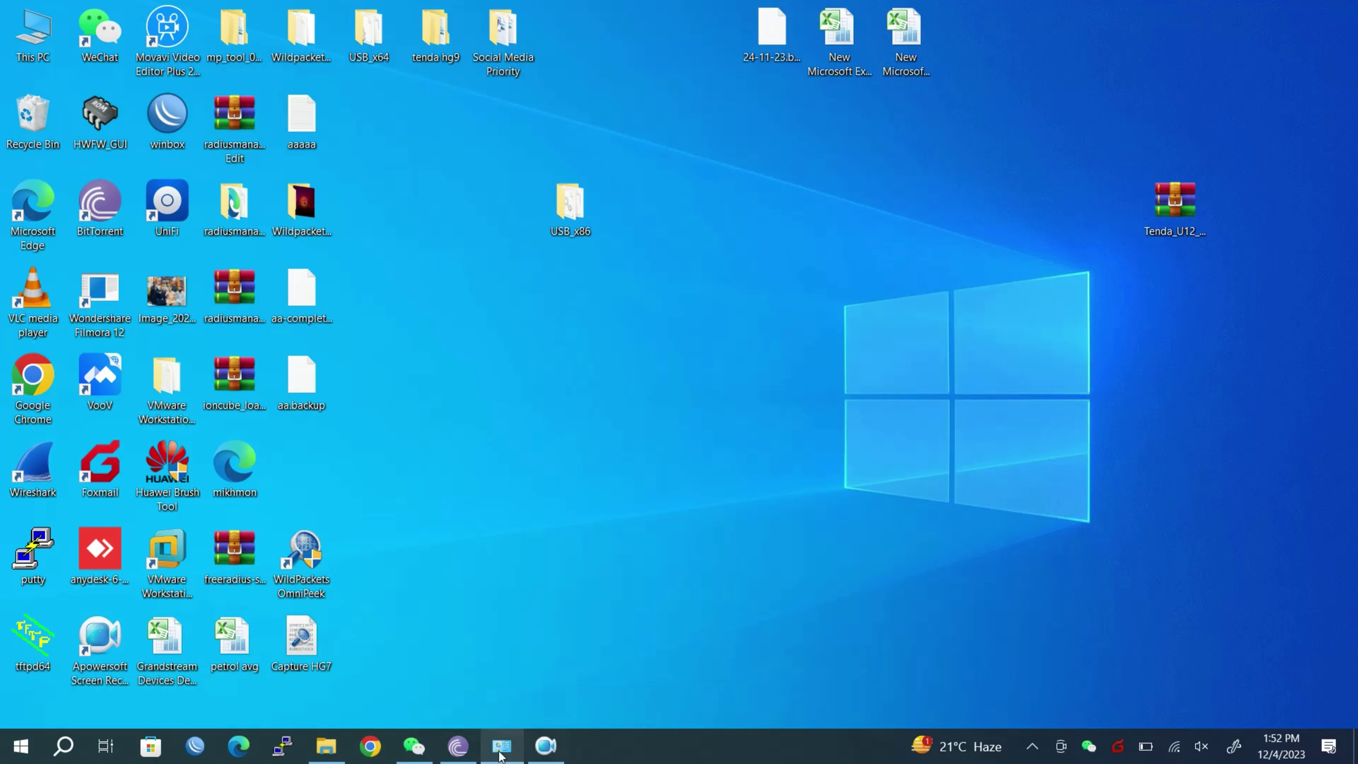
# Step: Switch to Network Connections and open the device configuration of the Tenda Wireless USB Adapter used by Wi-Fi 2
pyautogui.click(501, 745)
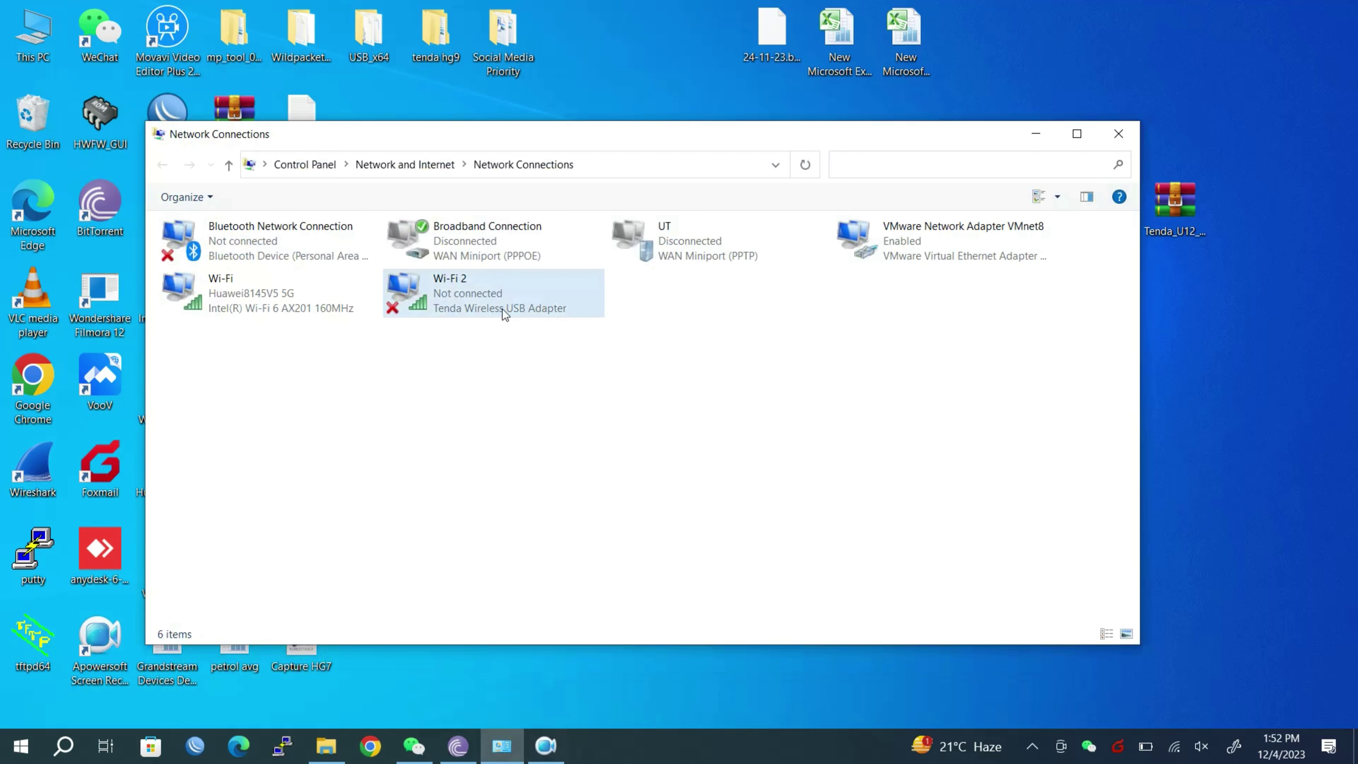
pyautogui.doubleClick(502, 308)
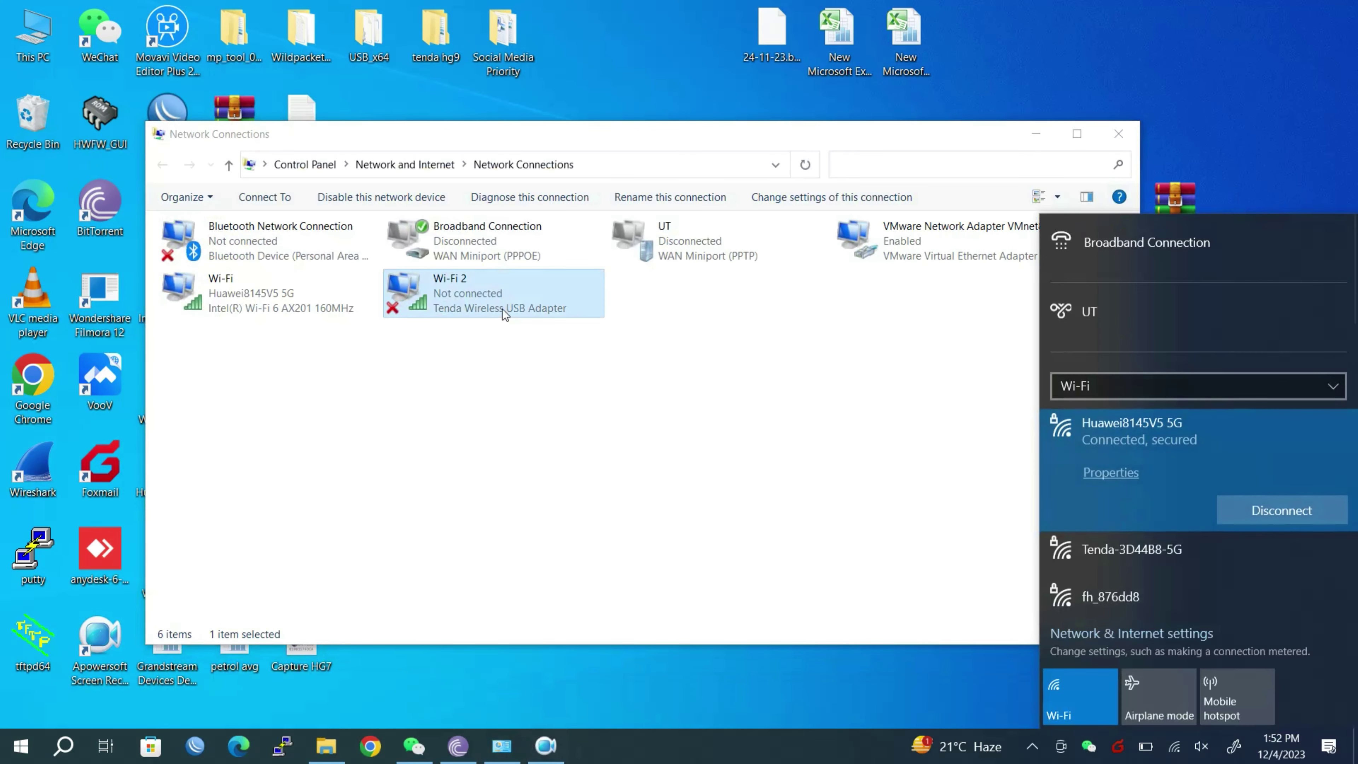
pyautogui.rightClick(502, 308)
pyautogui.click(576, 494)
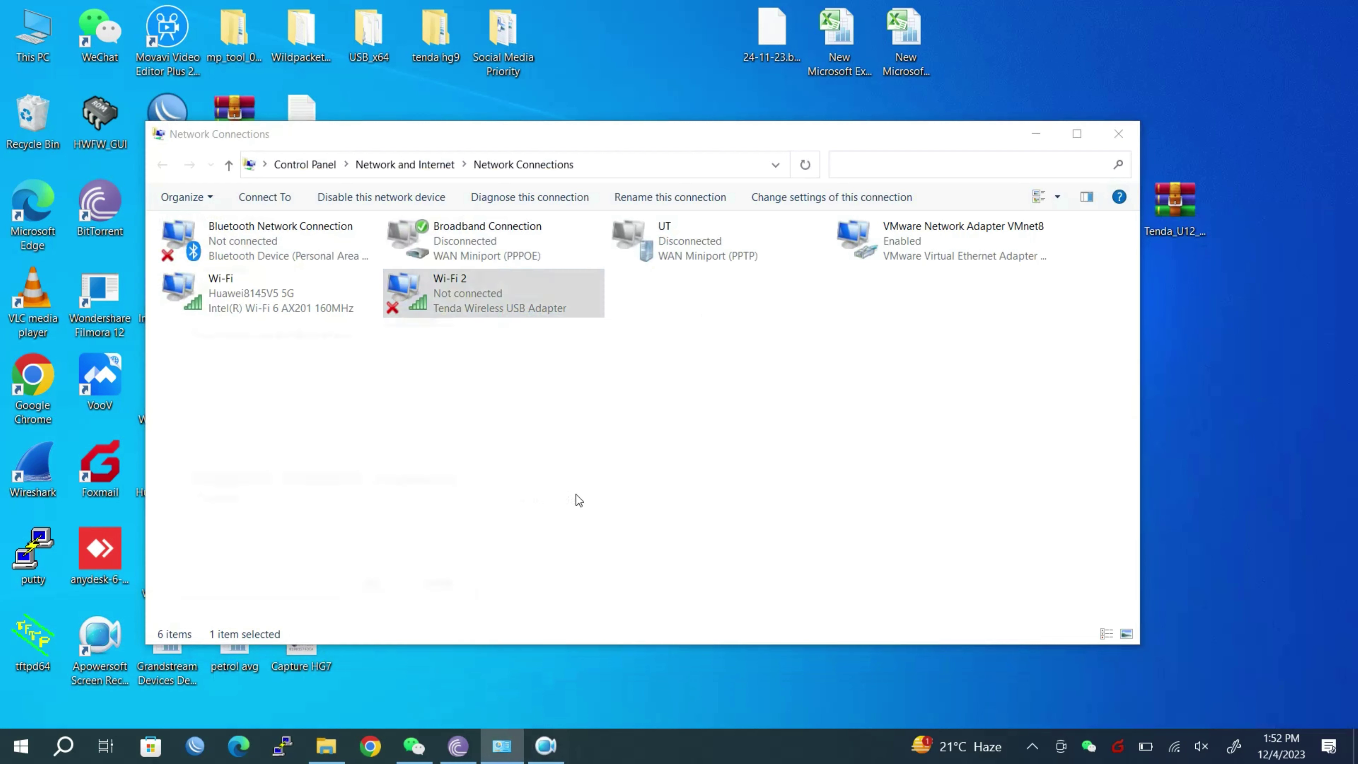
pyautogui.click(426, 320)
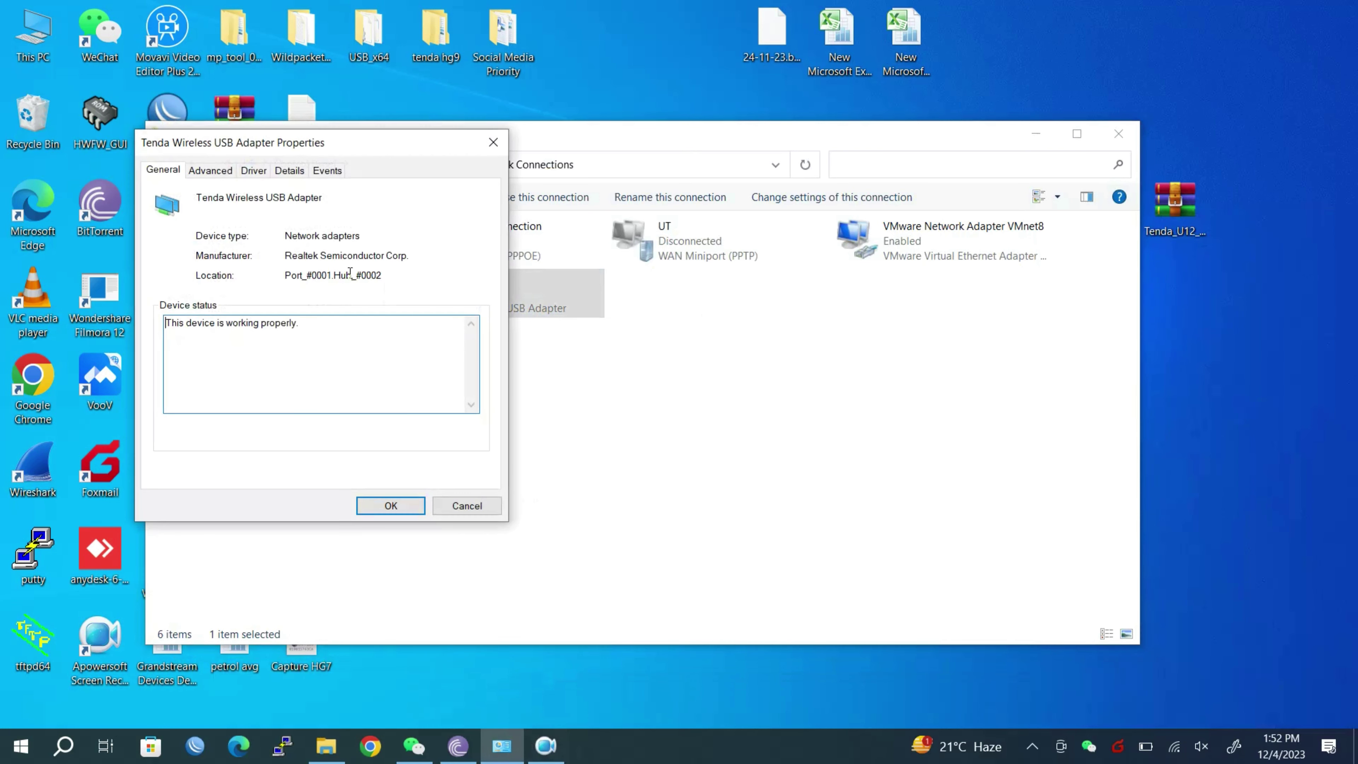
# Step: Start a manual driver update for the Tenda Wireless USB Adapter, picking from the available drivers on the computer and choosing to install from disk
pyautogui.click(252, 171)
pyautogui.click(213, 364)
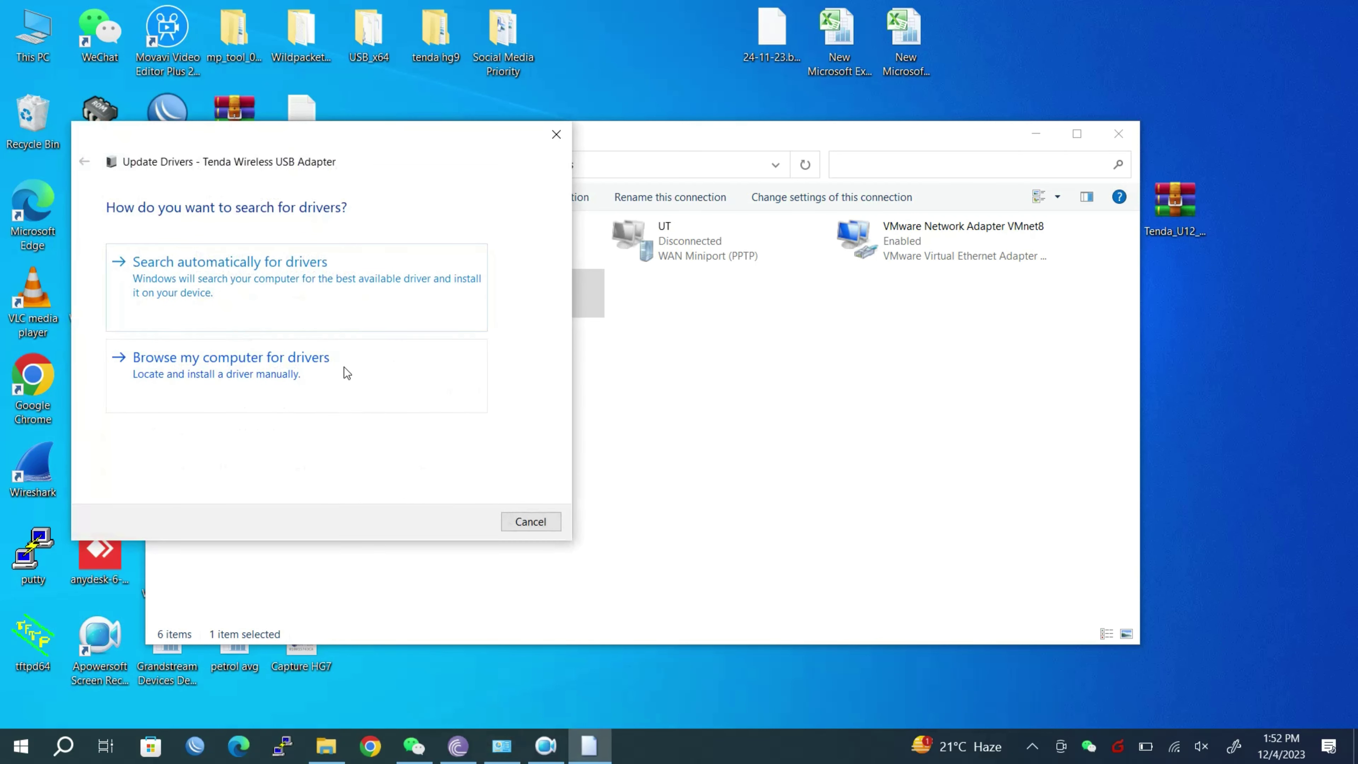
pyautogui.click(343, 367)
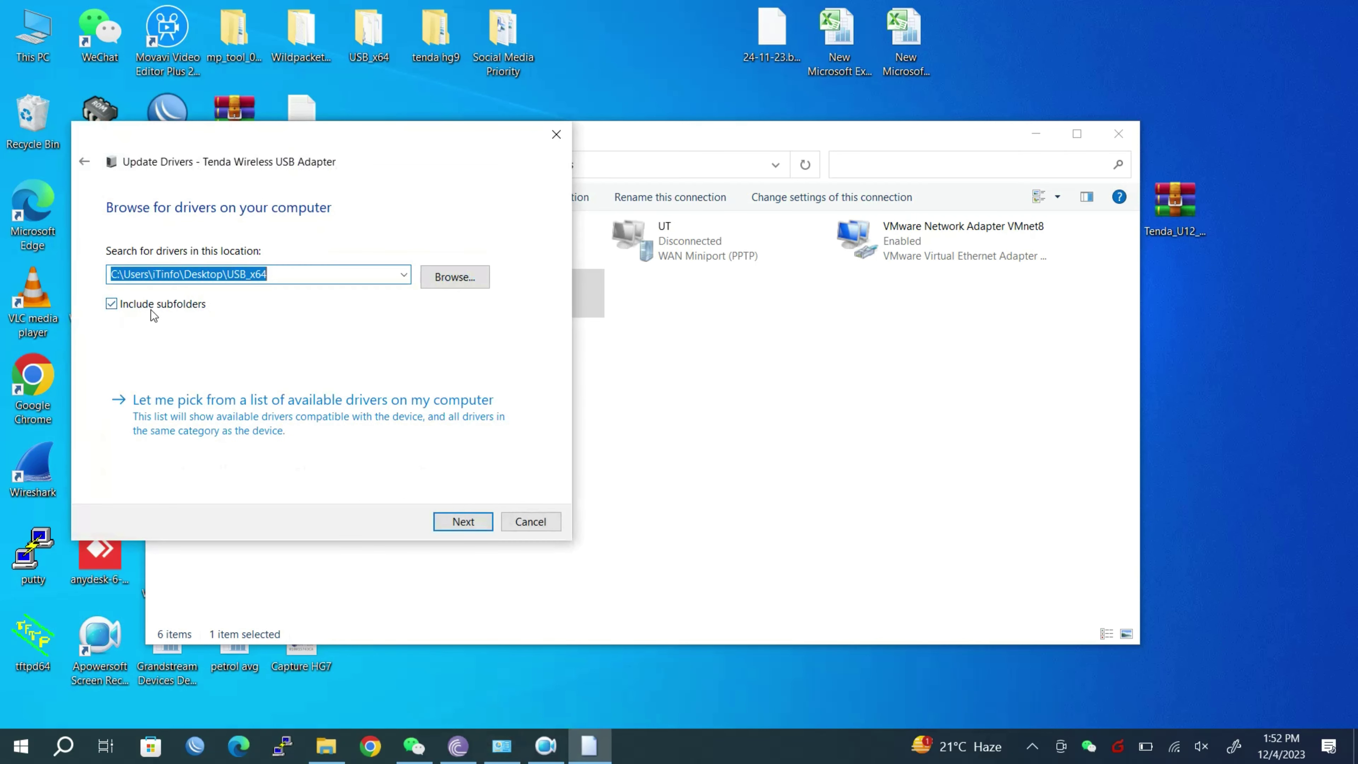
pyautogui.click(294, 399)
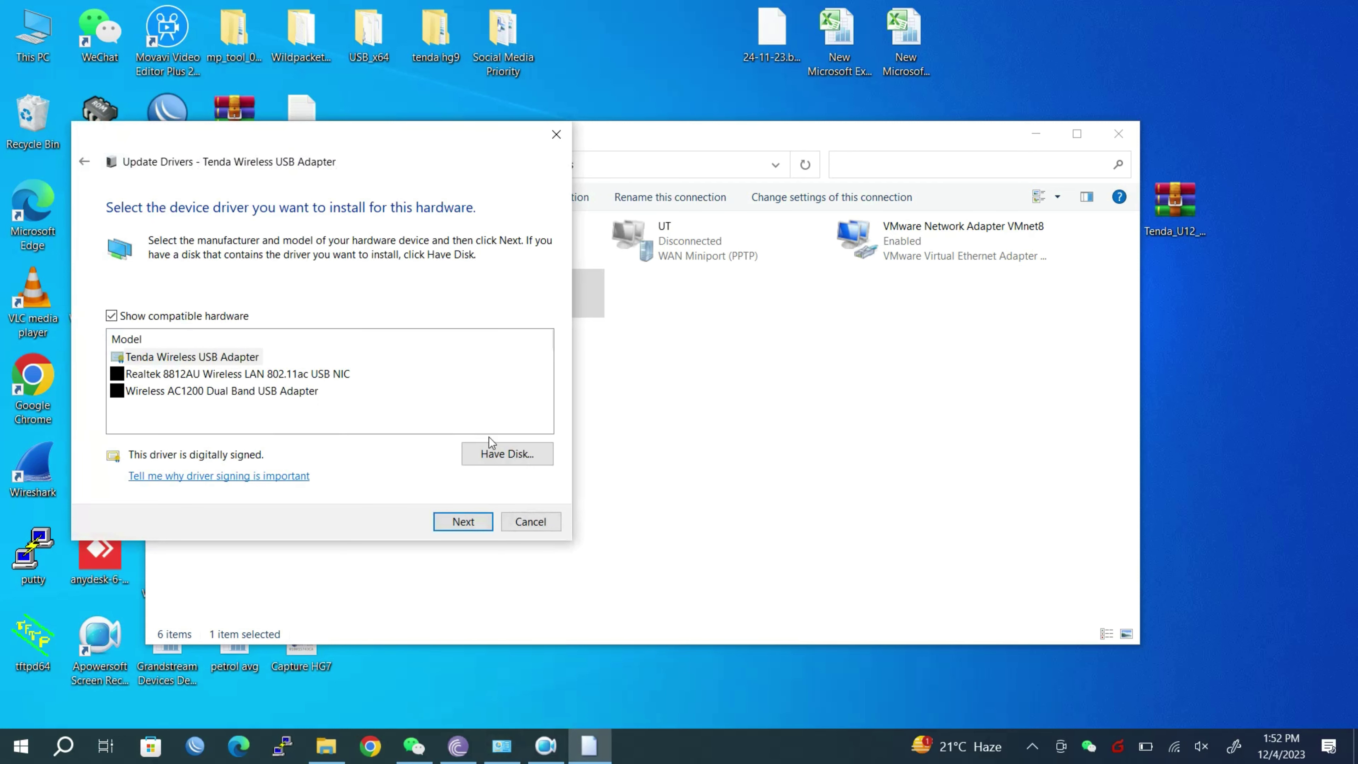
pyautogui.click(534, 453)
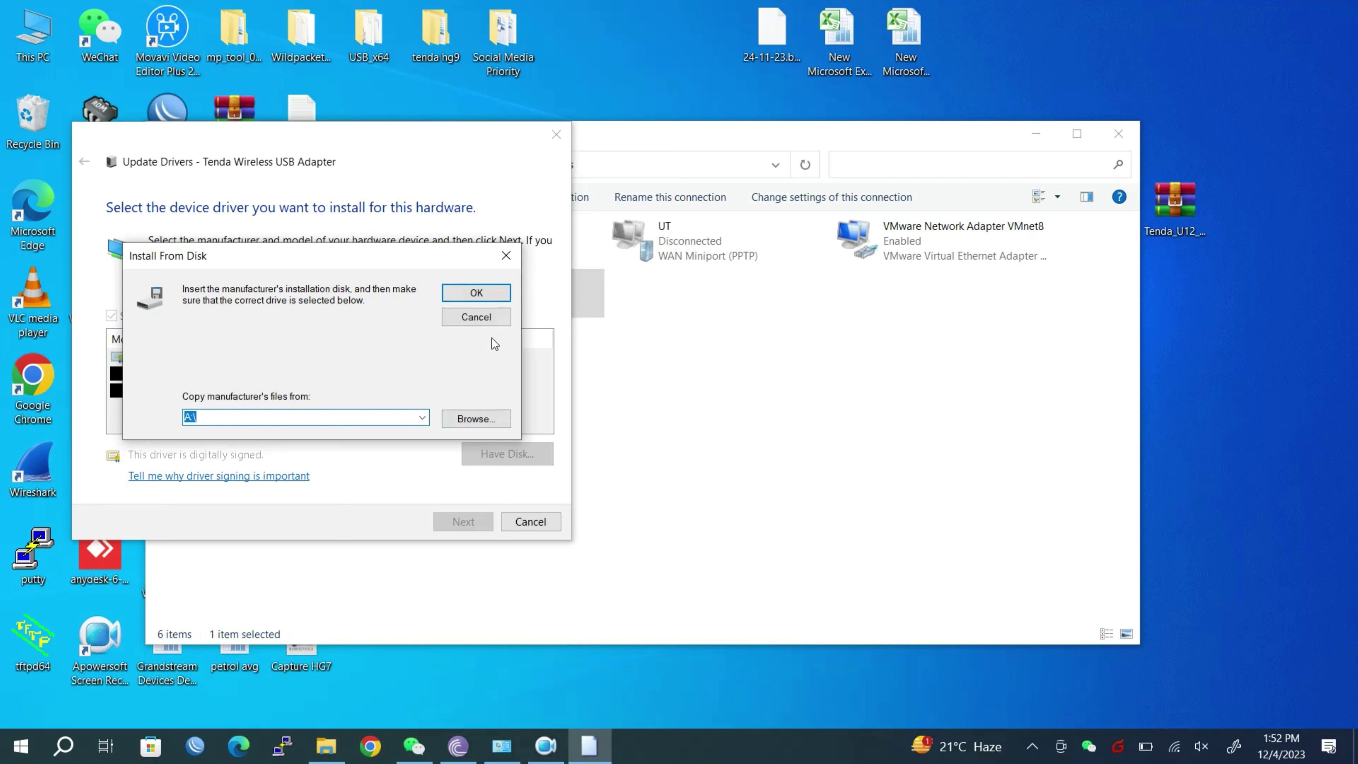
# Step: Try to load the RTLBt setup file from the desktop's USB_x86 folder as the adapter's driver source
pyautogui.click(476, 418)
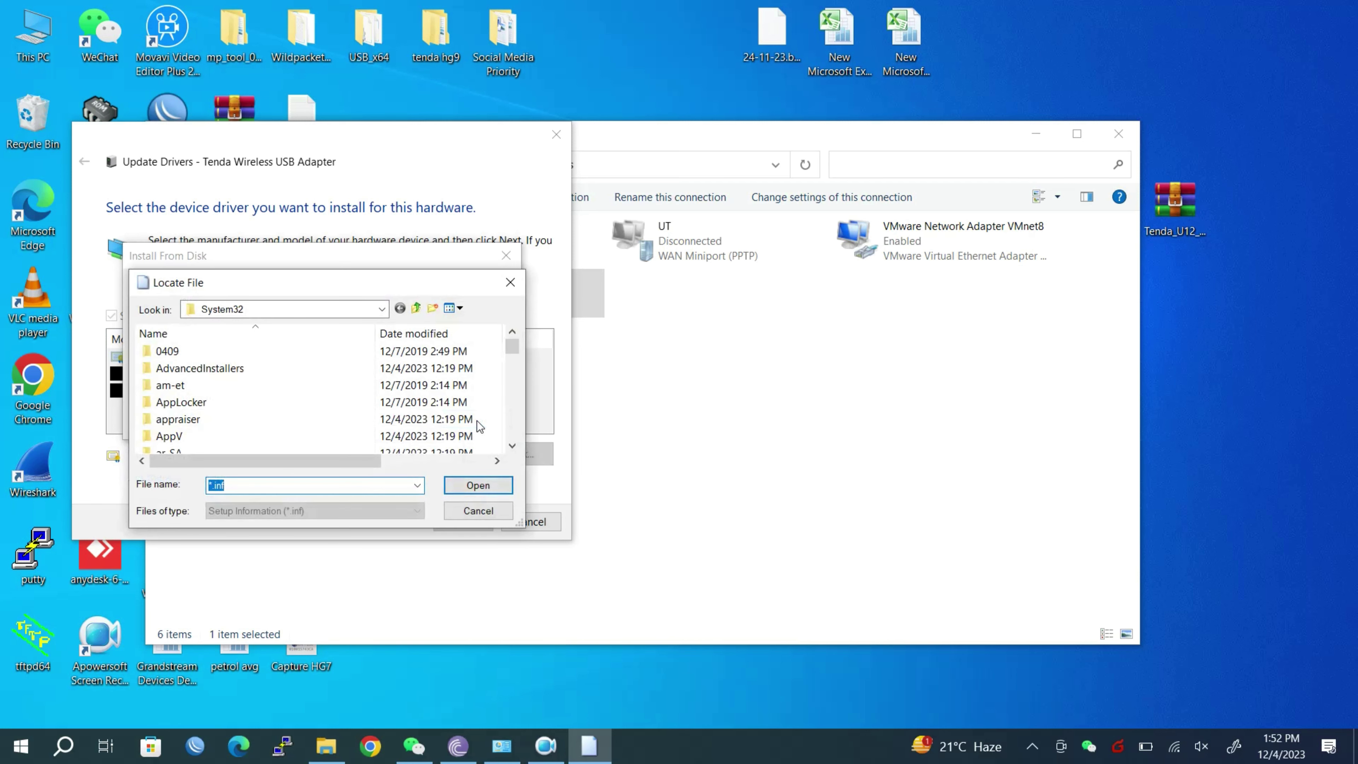
pyautogui.click(381, 309)
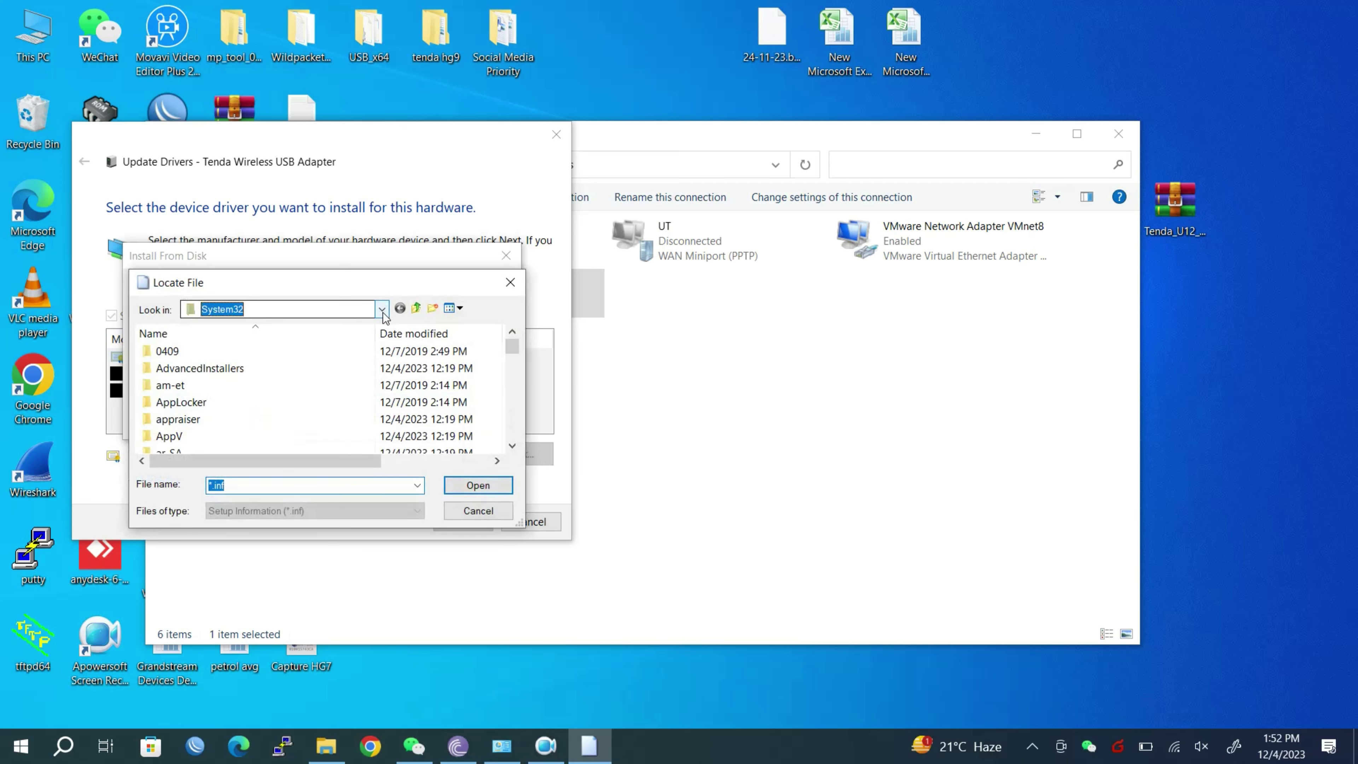
pyautogui.click(228, 340)
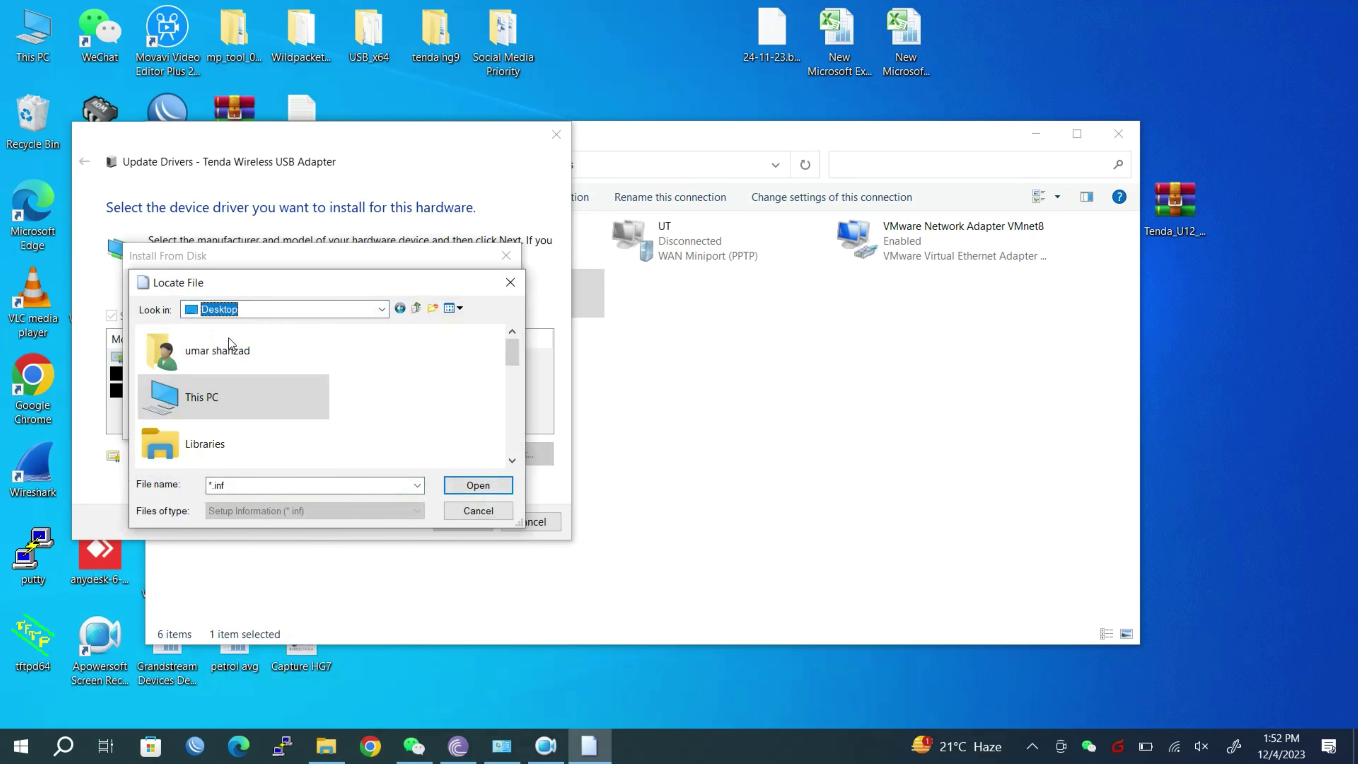
pyautogui.scroll(-3, 367, 430)
pyautogui.scroll(-5, 363, 427)
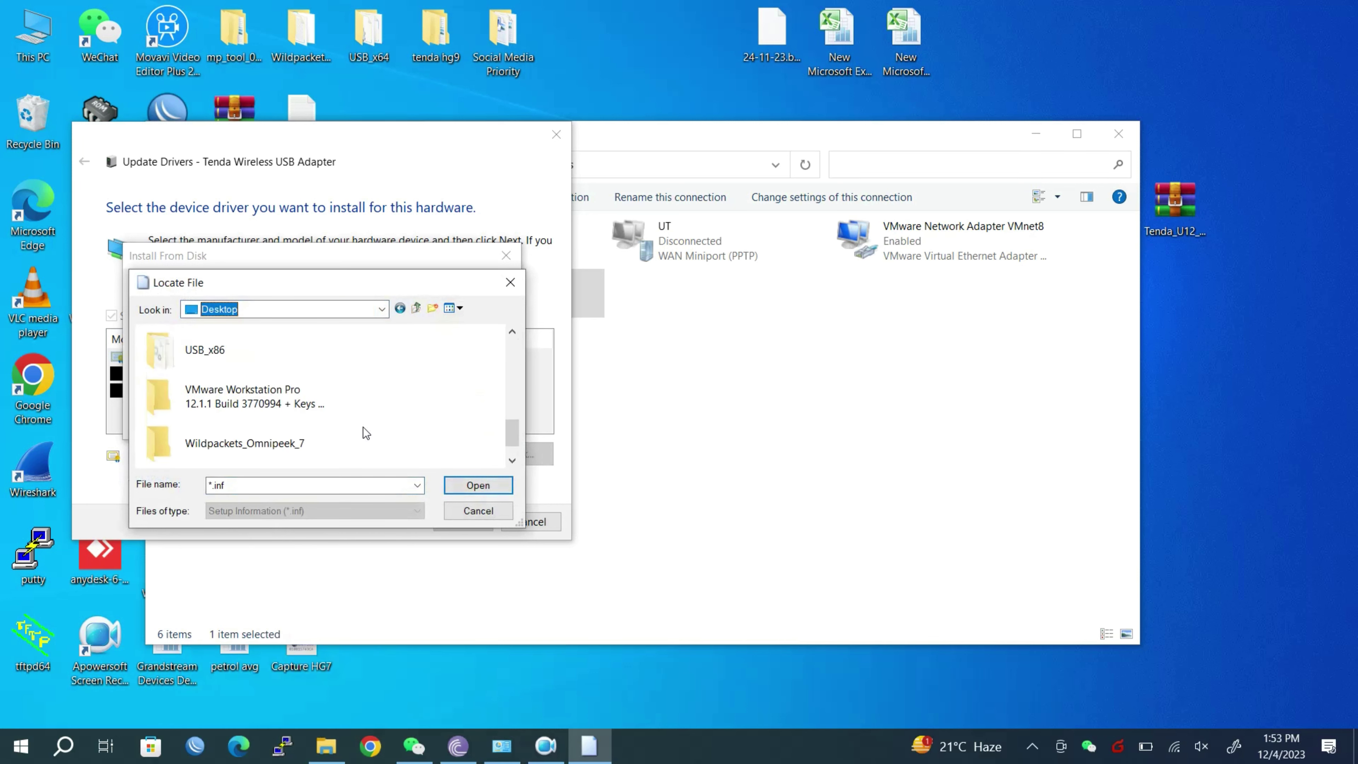
pyautogui.doubleClick(238, 384)
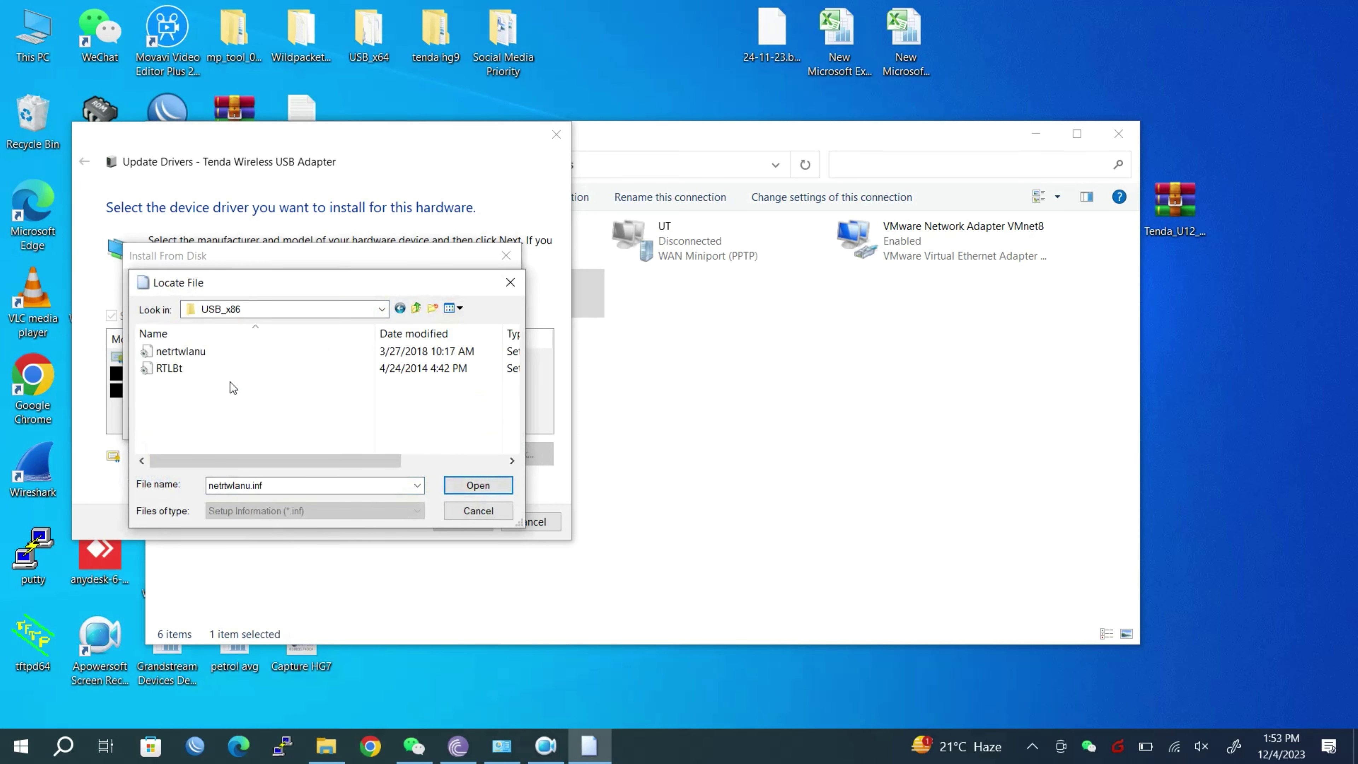
pyautogui.click(170, 369)
pyautogui.click(478, 485)
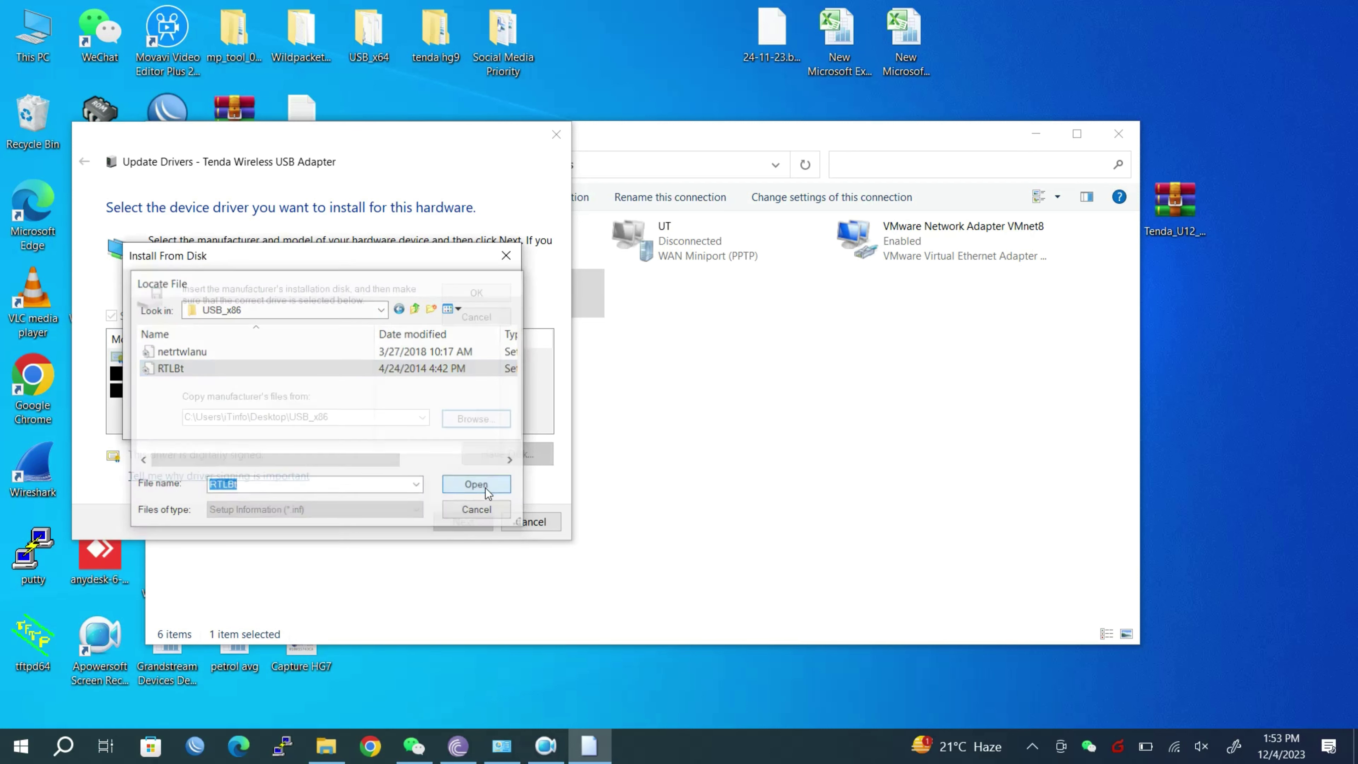
pyautogui.click(476, 293)
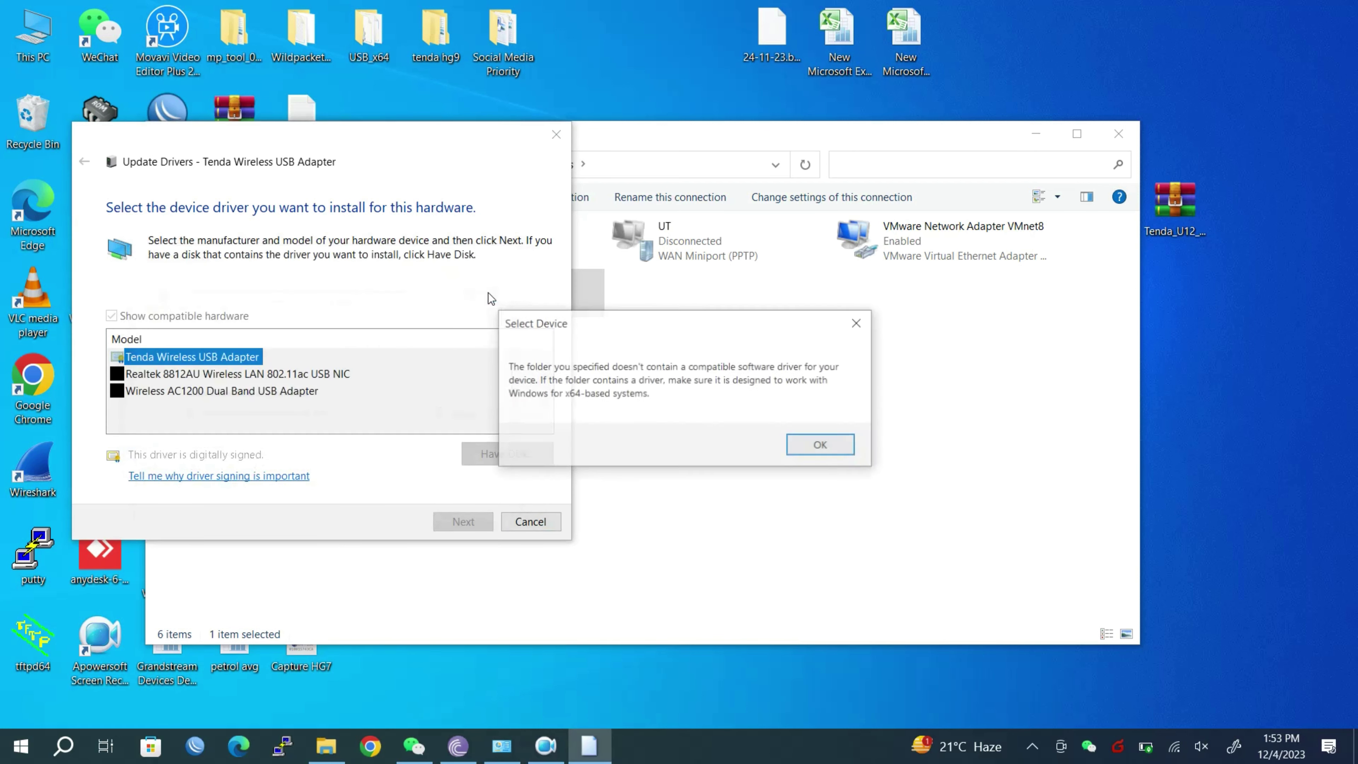
pyautogui.click(821, 447)
# Step: Load the driver setup information from the desktop's USB_x64 folder as the manufacturer's files source
pyautogui.click(484, 419)
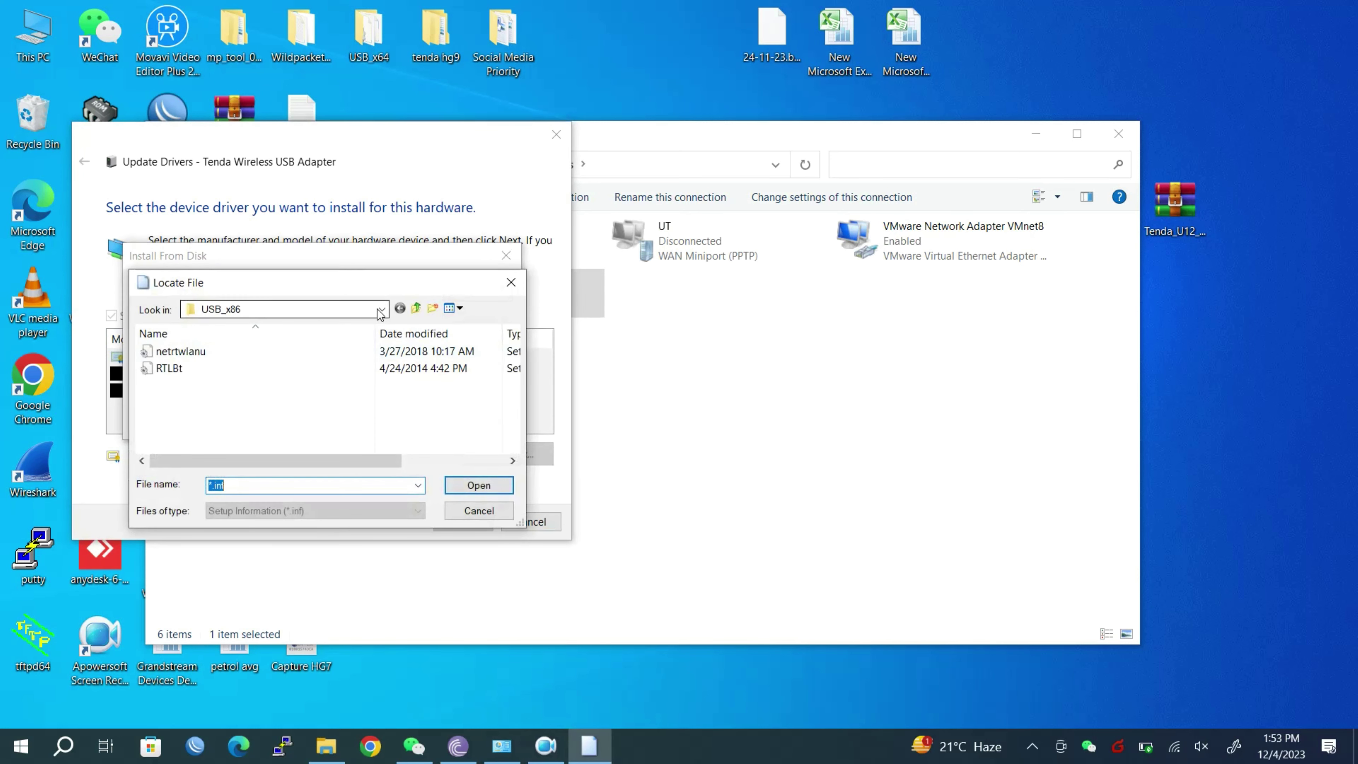
pyautogui.click(380, 312)
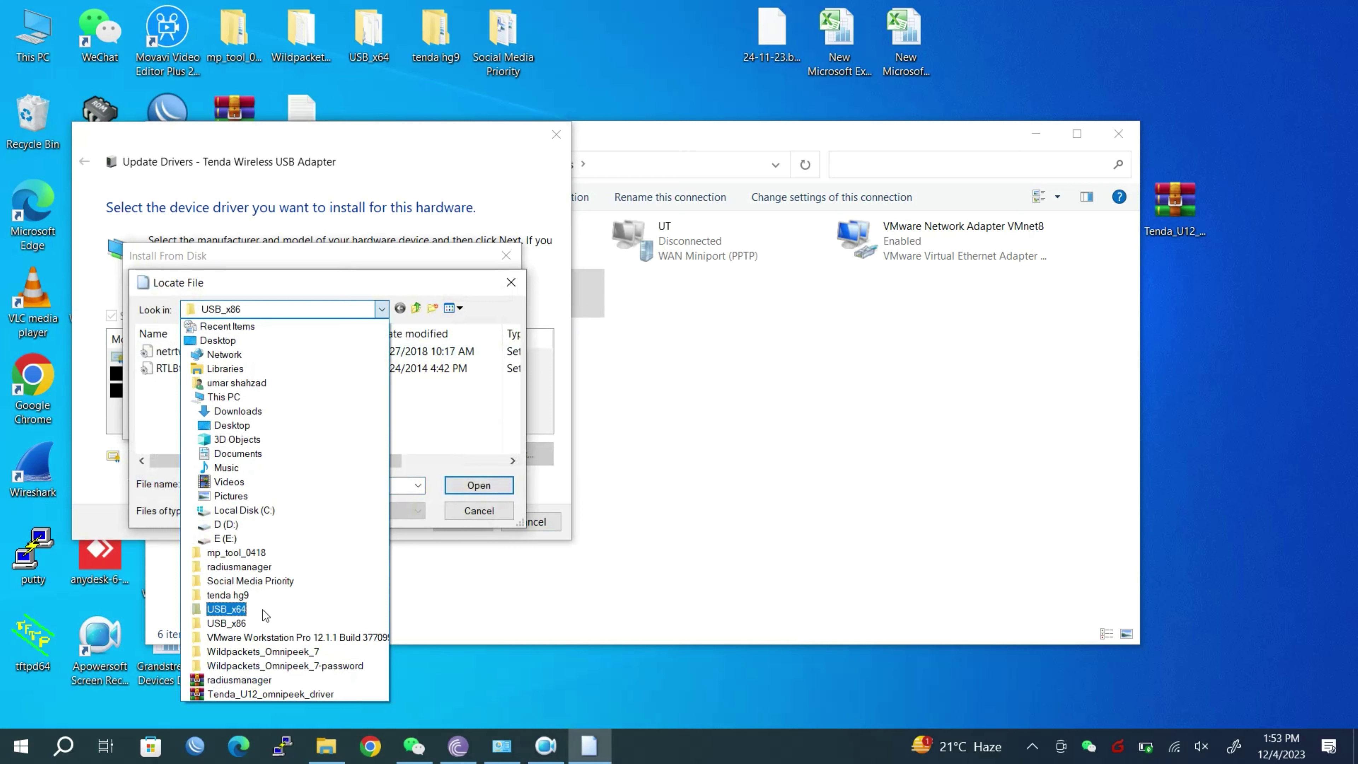
pyautogui.click(263, 609)
pyautogui.doubleClick(182, 368)
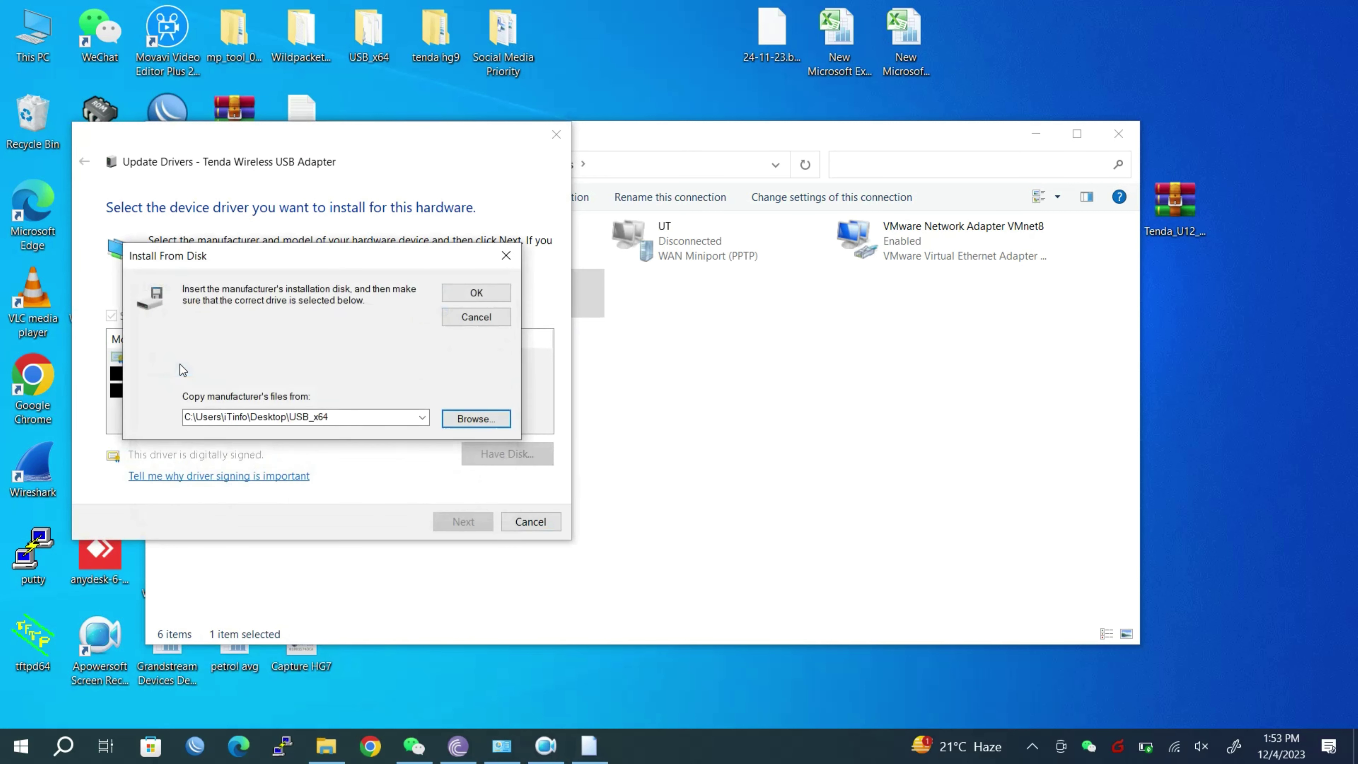
pyautogui.click(491, 293)
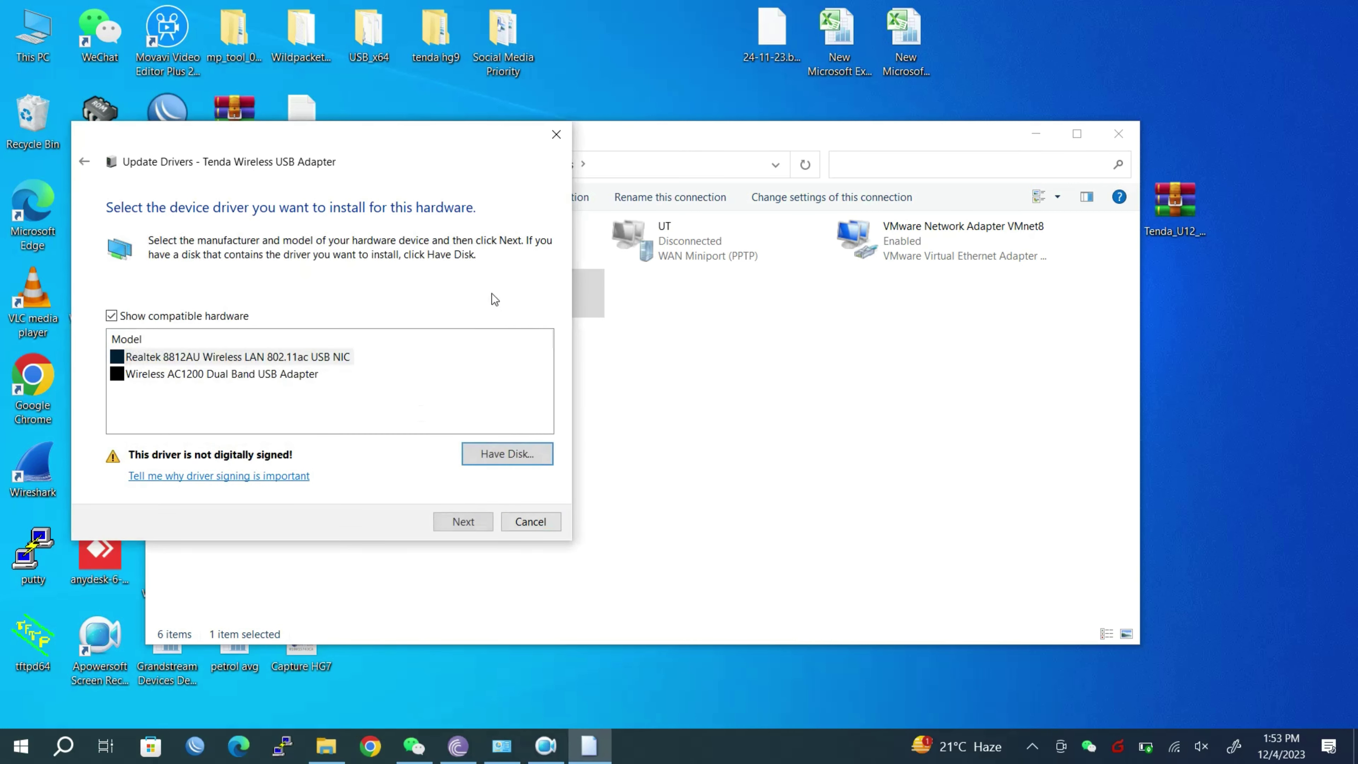
# Step: Install the Realtek 8812AU Wireless LAN 802.11ac USB NIC driver and close the update wizard and adapter properties
pyautogui.click(463, 522)
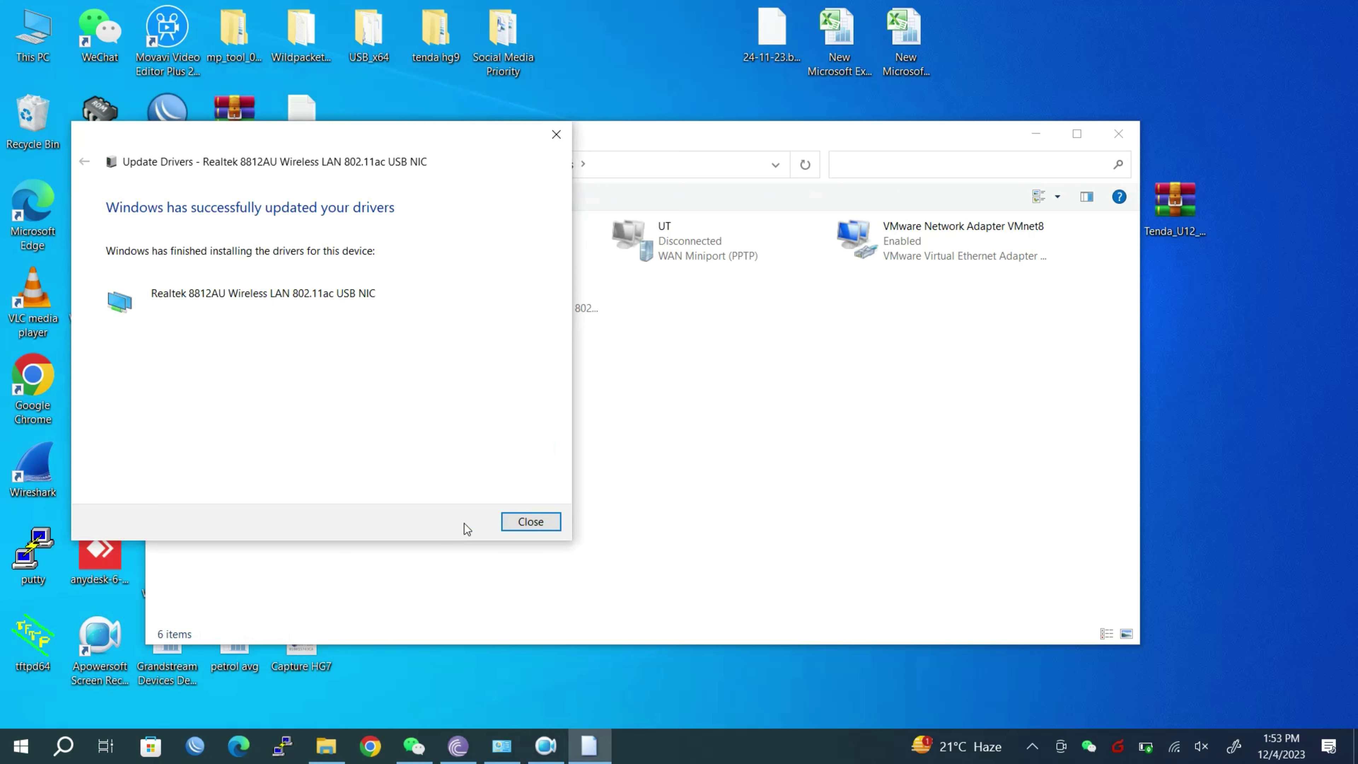
pyautogui.click(531, 522)
pyautogui.click(384, 503)
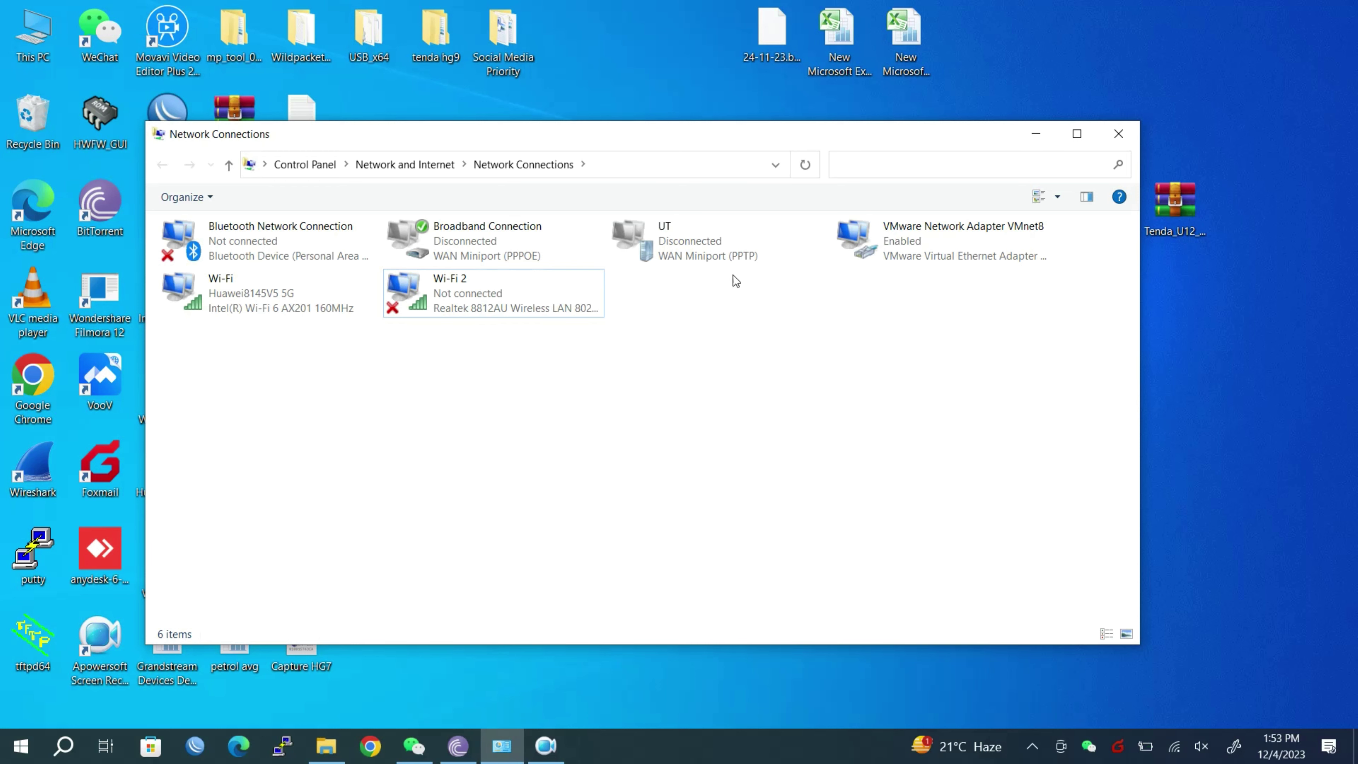
# Step: Minimize Network Connections, switch to WildPackets OmniPeek from the desktop and open the options for a new capture
pyautogui.click(1035, 133)
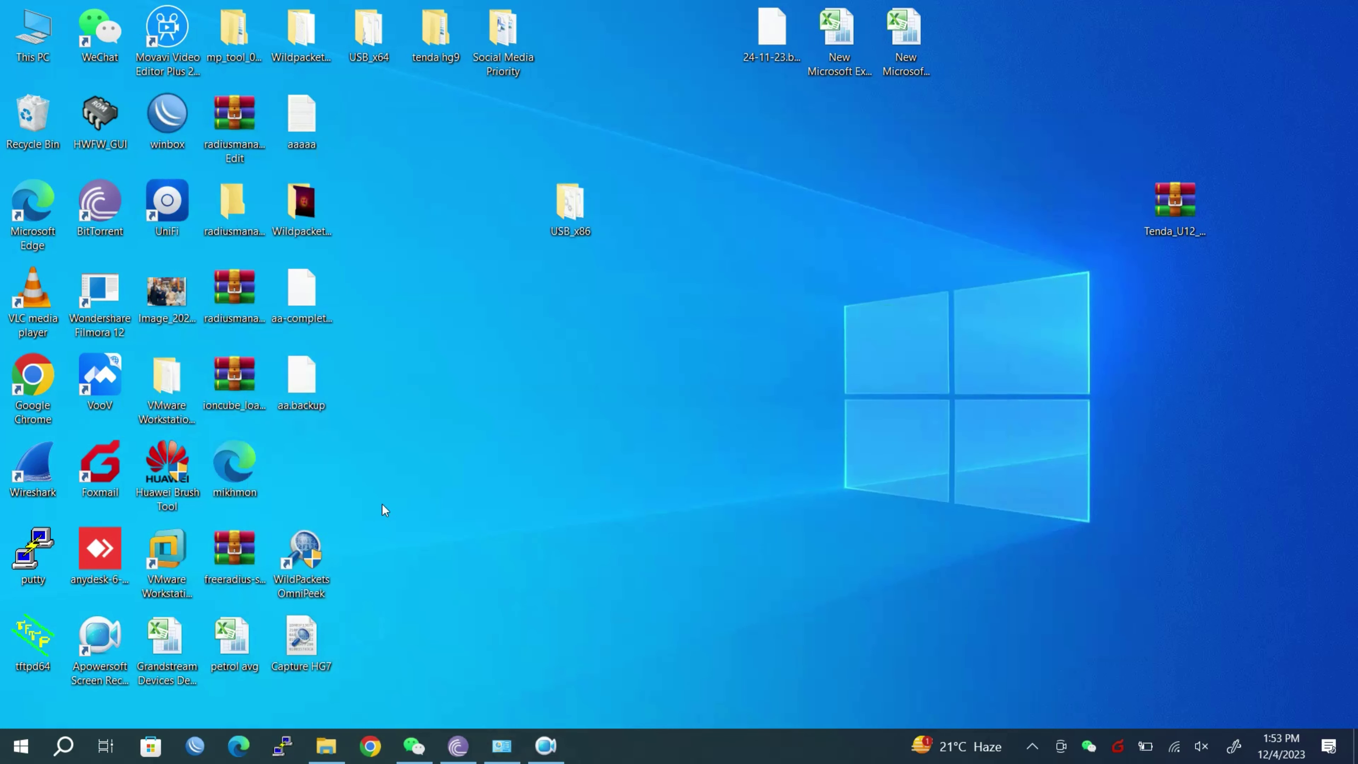
pyautogui.doubleClick(297, 575)
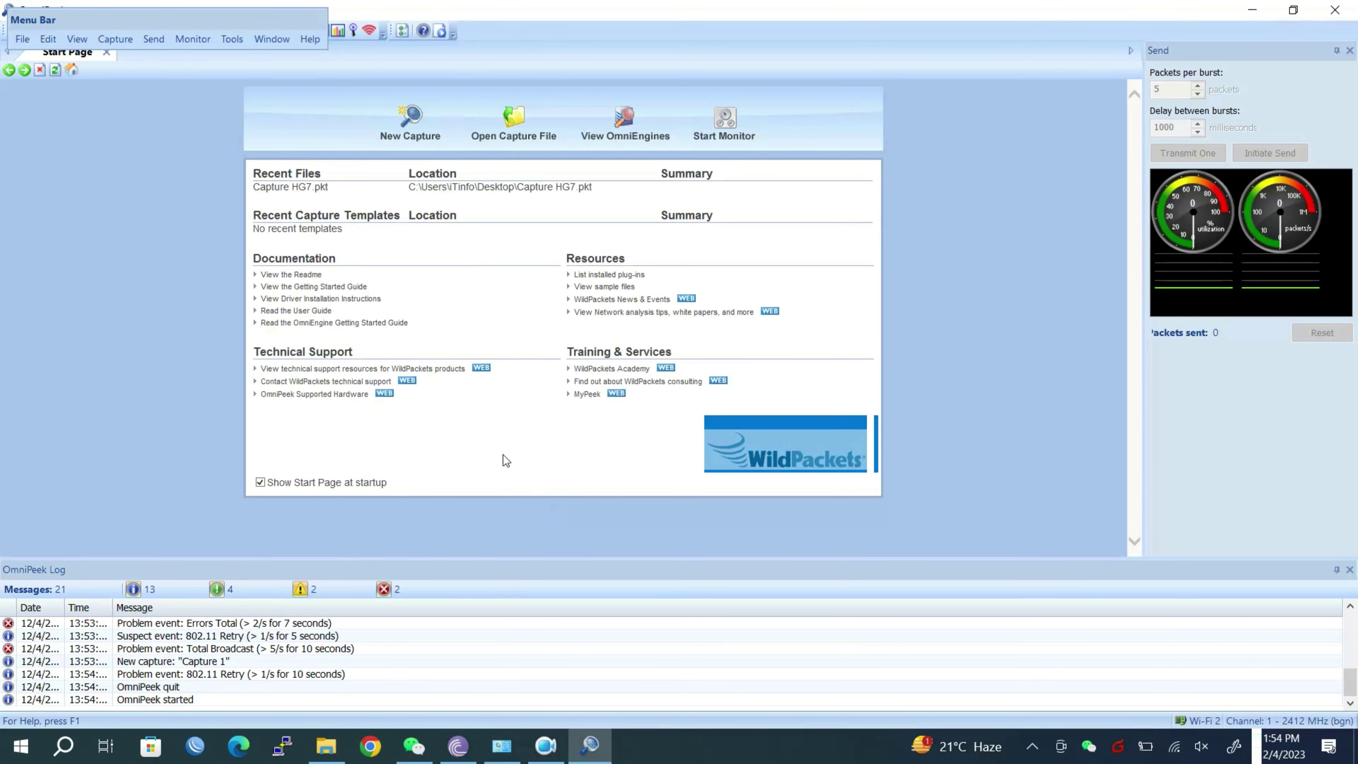
pyautogui.click(408, 132)
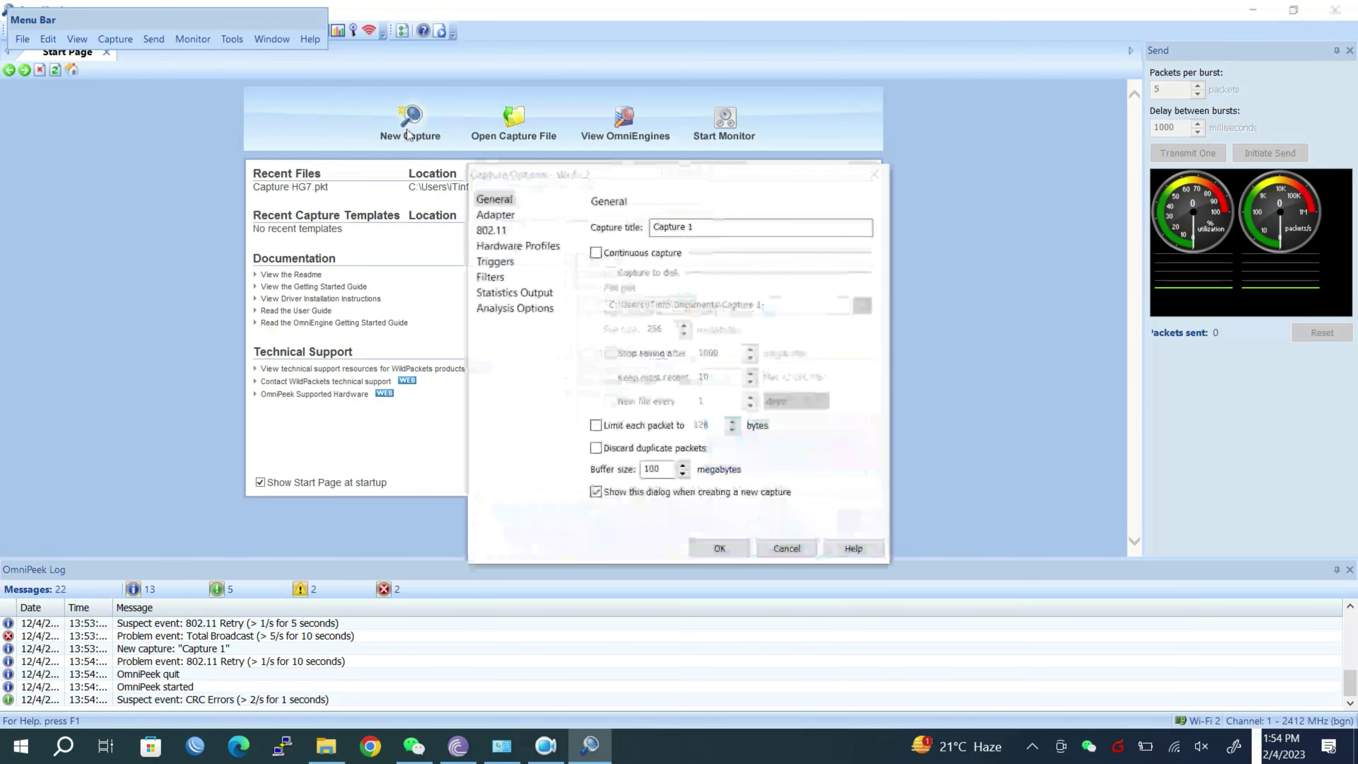
# Step: Select Wi-Fi 2 as the capture adapter and check its WildPackets property
pyautogui.click(503, 216)
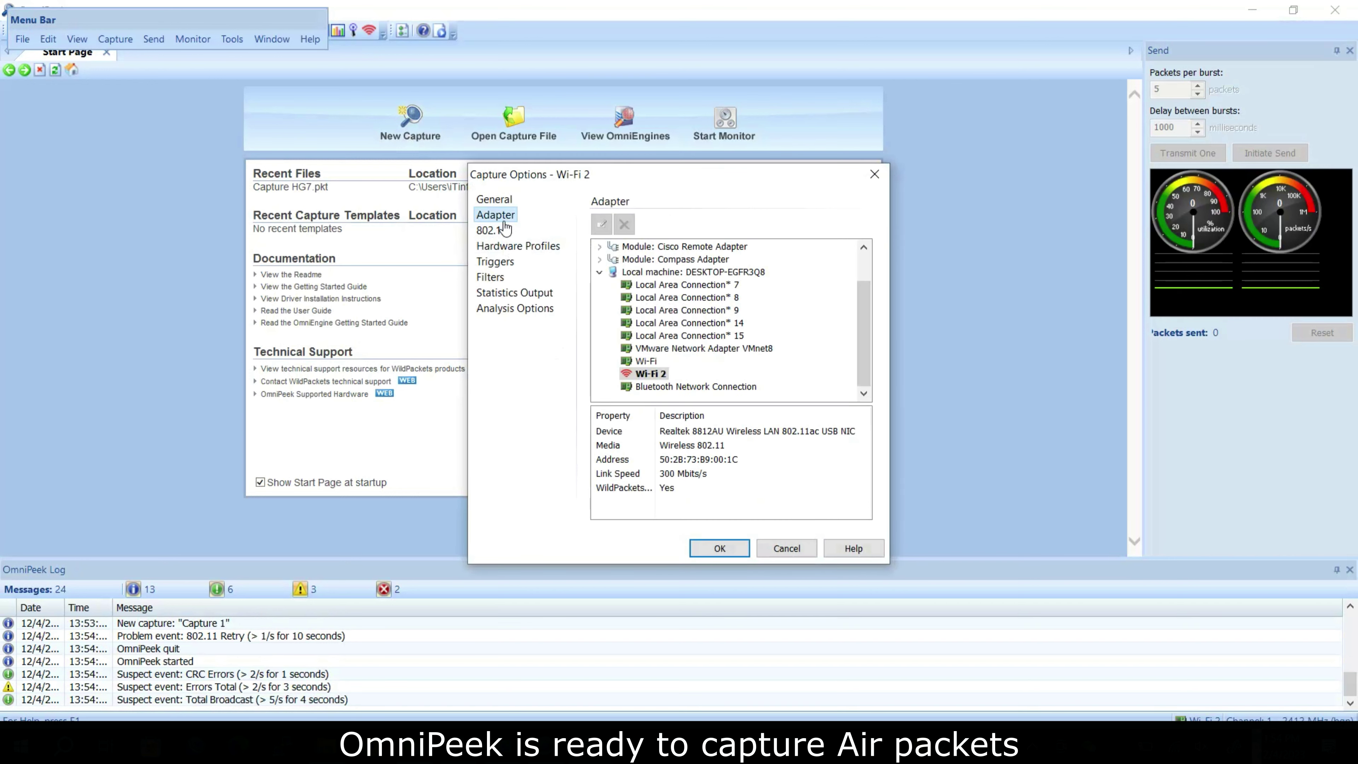
pyautogui.click(645, 363)
pyautogui.click(649, 375)
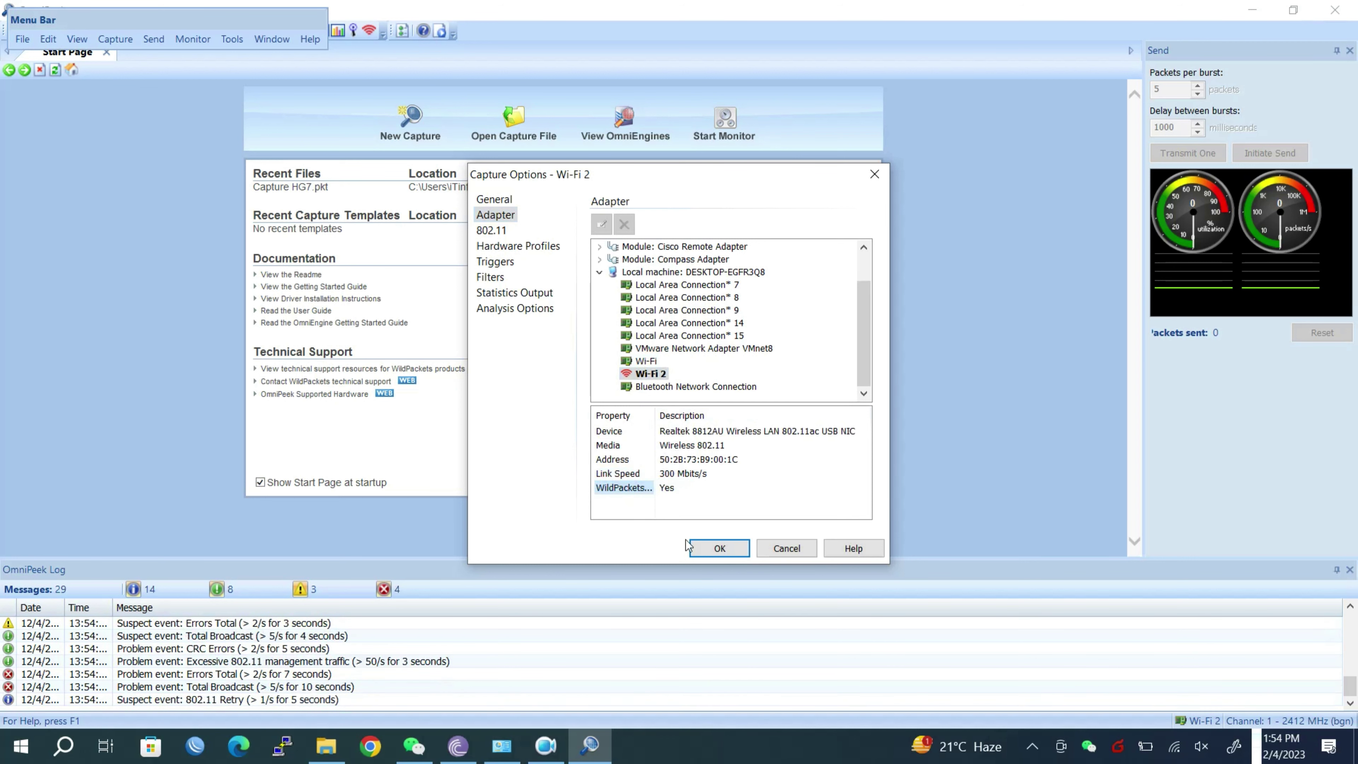
# Step: Keep the capture title Capture 1 in the general capture options and create the capture
pyautogui.click(494, 199)
pyautogui.click(707, 229)
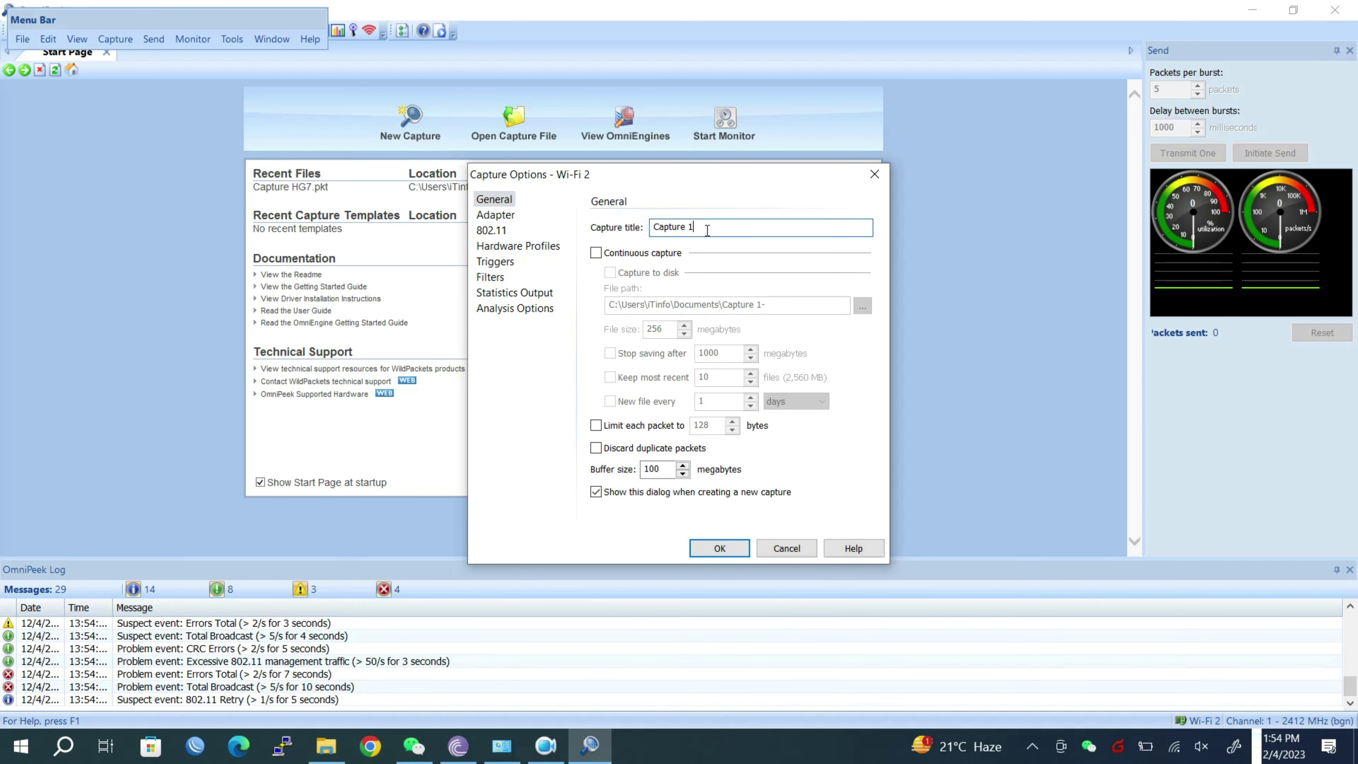
pyautogui.click(719, 548)
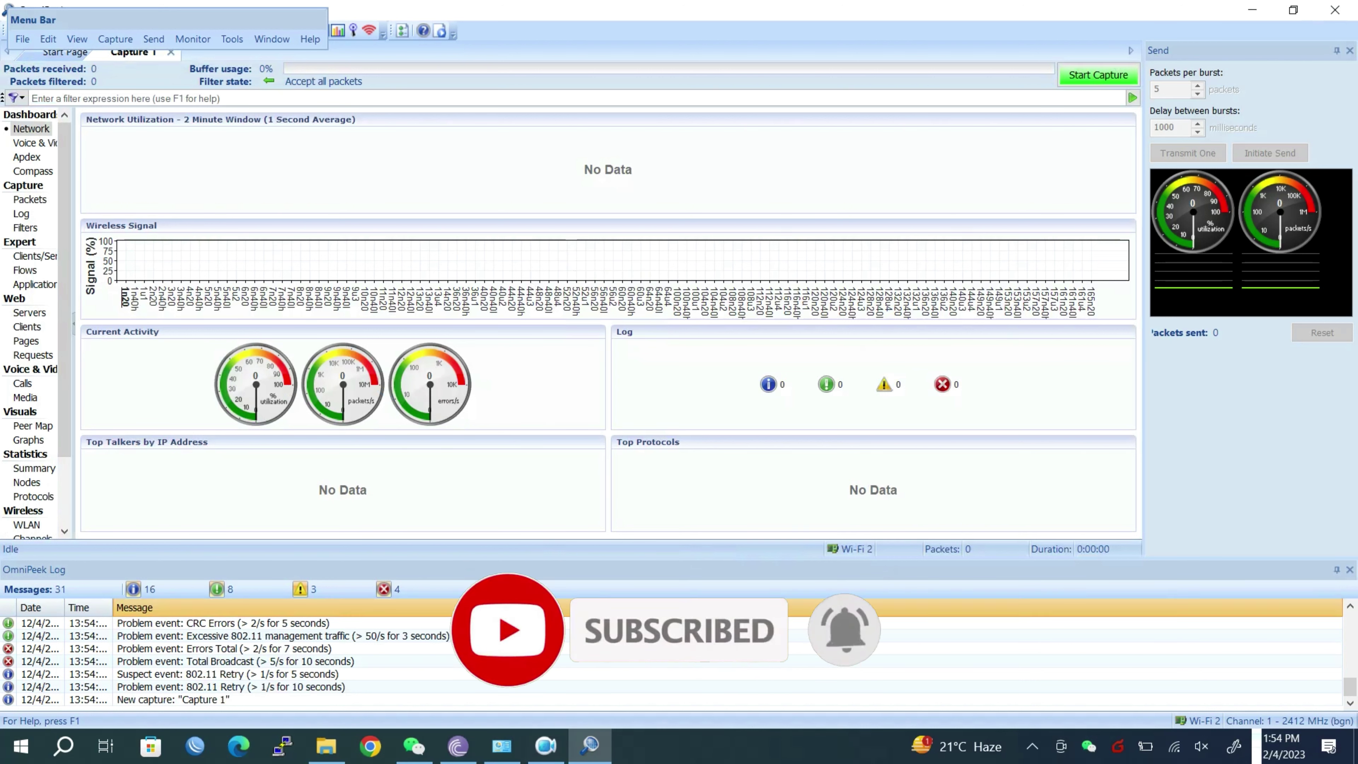
pyautogui.click(546, 751)
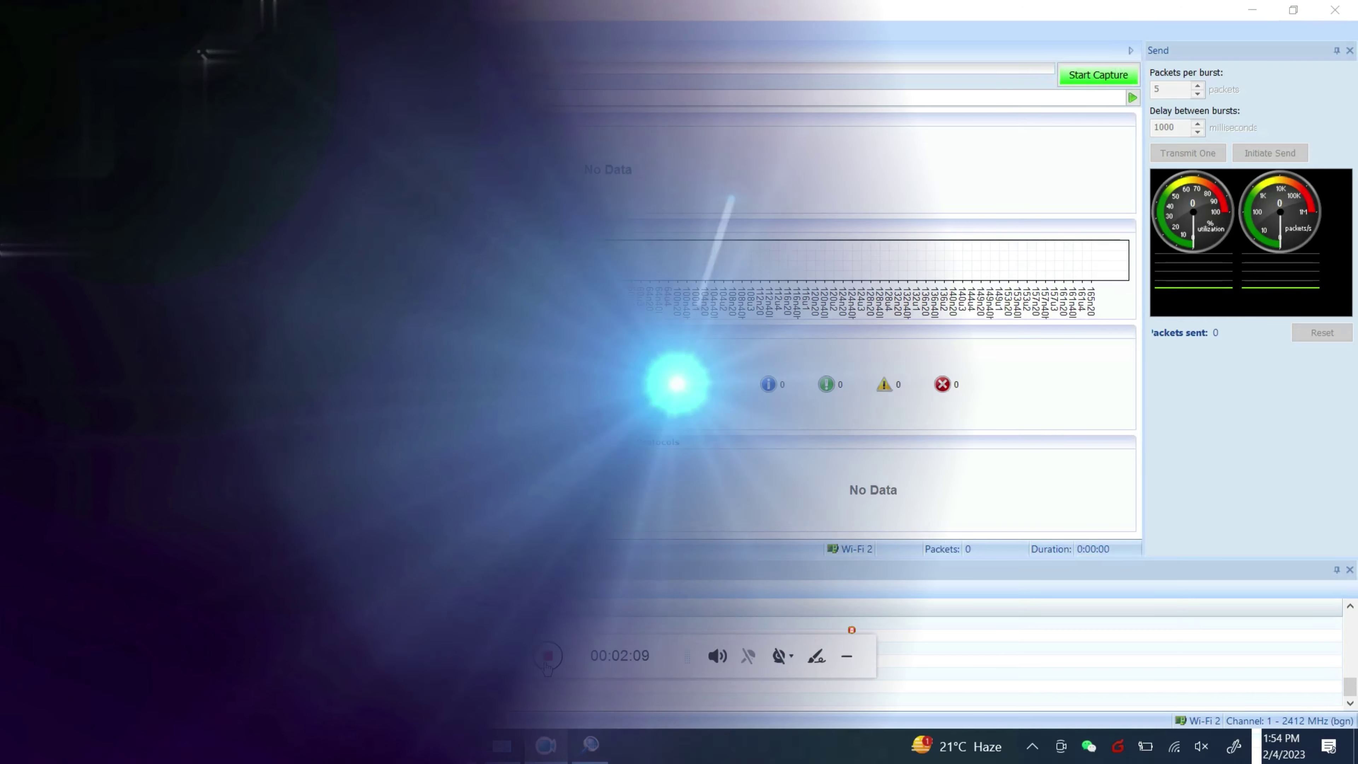